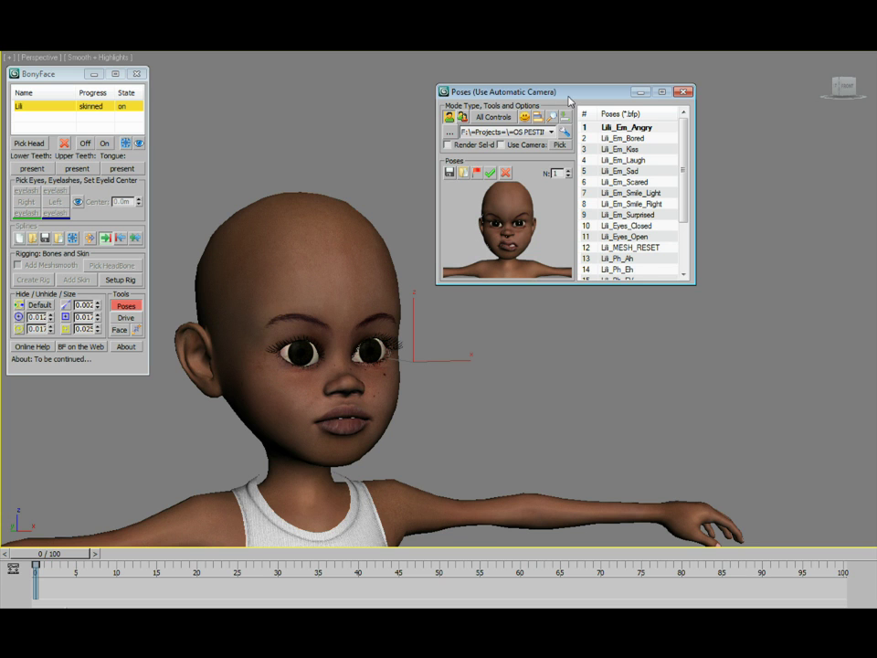
Step: Add the Poses Mixer to the Poses window and select the Lili_MESH_RESET pose
left_click_drag(568, 99, 566, 100)
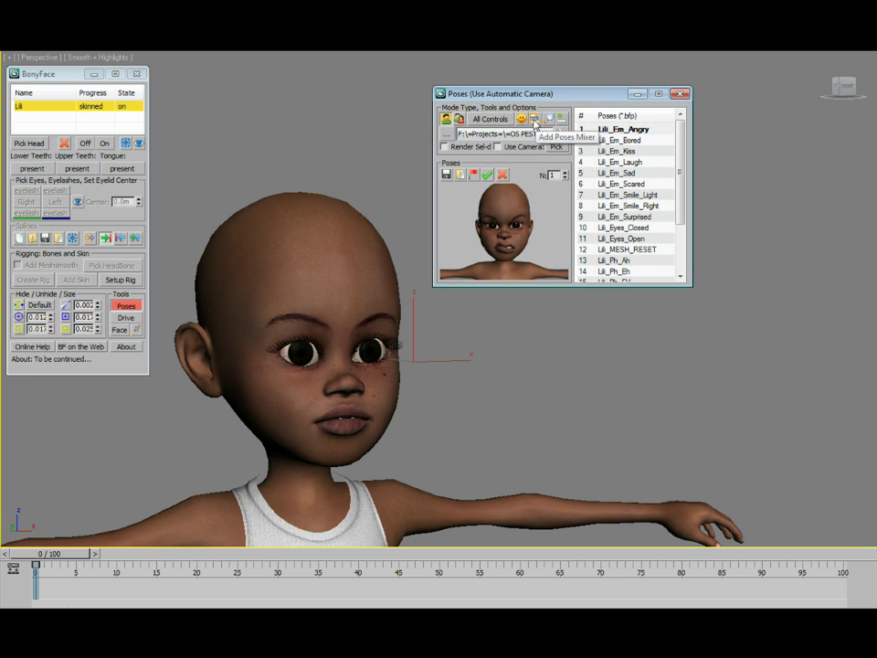
left_click(535, 126)
left_click_drag(621, 95, 660, 104)
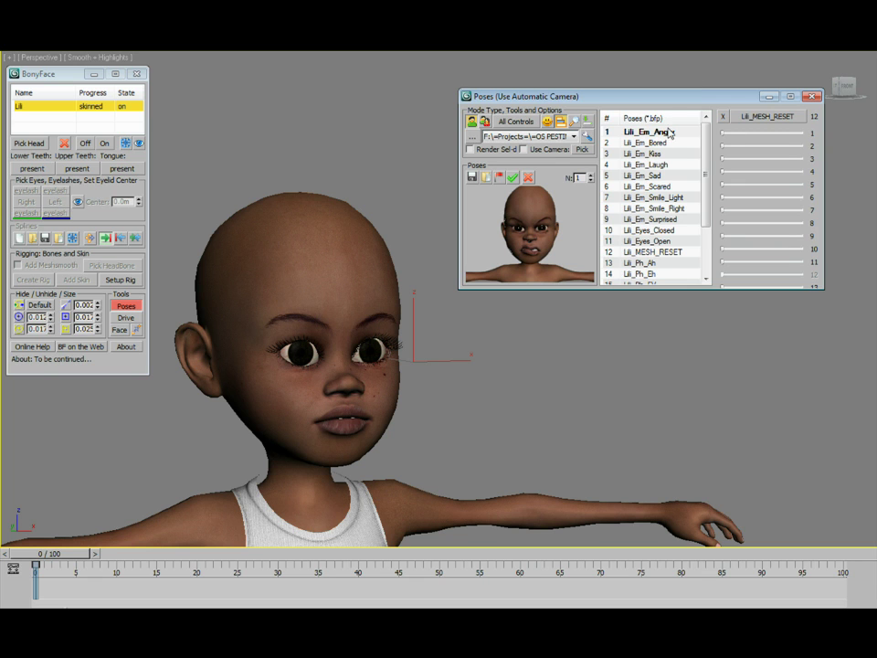
left_click(652, 260)
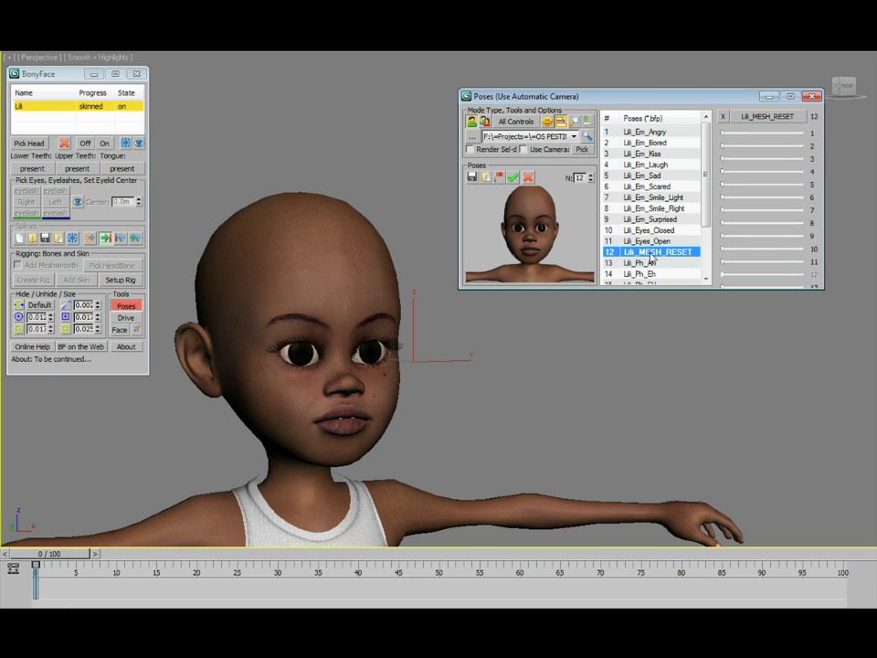
Step: Try the Lili_Em_Angry, Lili_Em_Bored and Lili_Em_Laugh poses on the head, then return to Lili_MESH_RESET
left_click(651, 134)
left_click(650, 143)
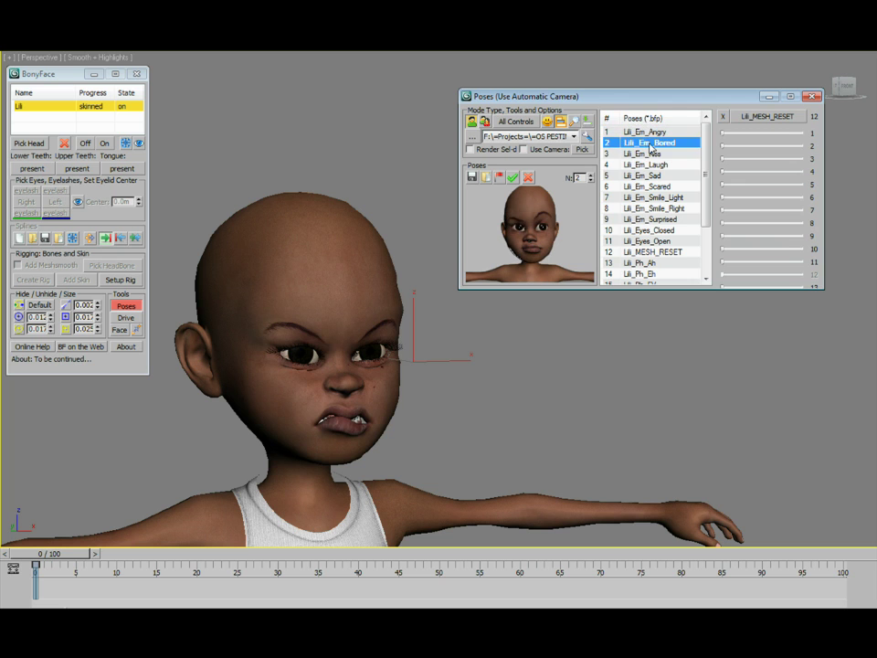
key("Down")
key("Down")
left_click(651, 133)
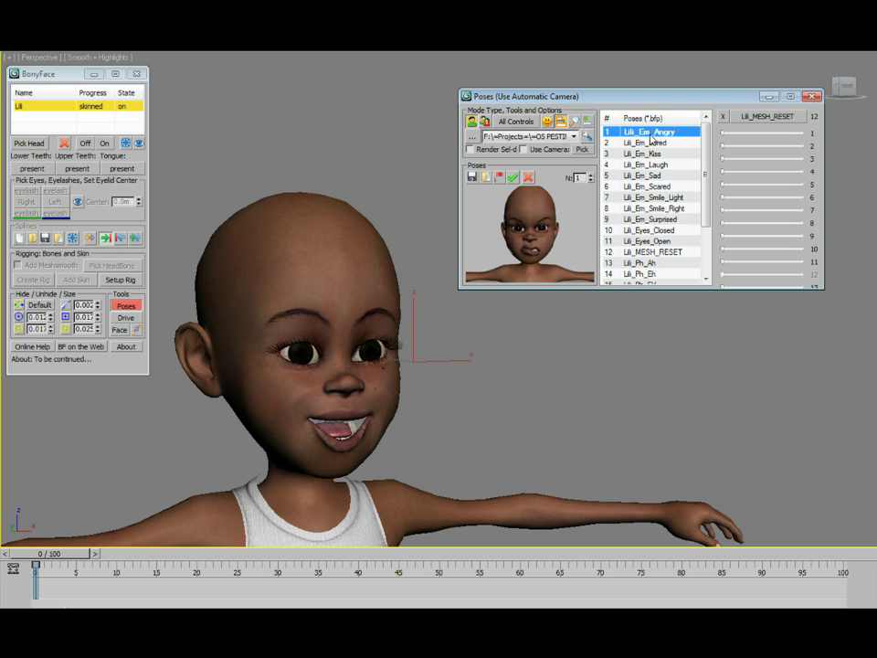
left_click(650, 253)
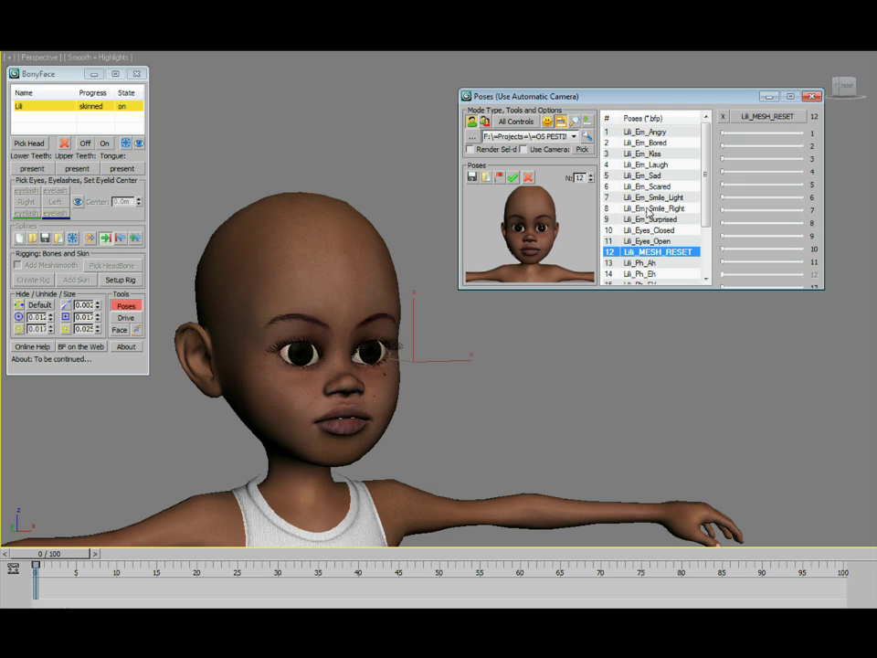
Step: Turn on Auto Key and key the Lili_Em_Angry pose at frame 5
left_click_drag(50, 554, 90, 559)
key("n")
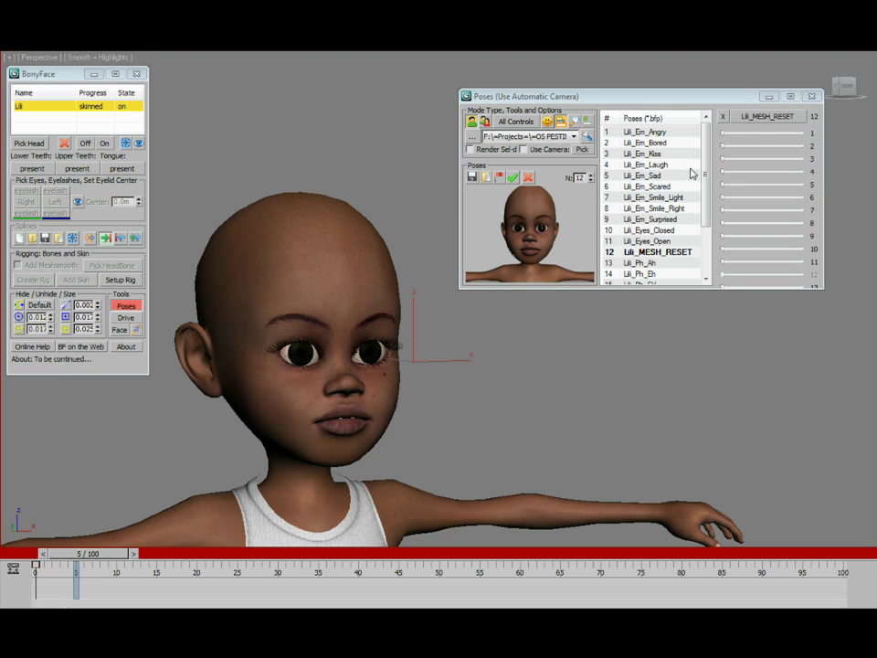
left_click(656, 133)
Step: Key the Lili_MESH_RESET pose at frame 10 to bring the face back to neutral
mouse_move(104, 554)
left_mouse_down()
mouse_move(60, 556)
mouse_move(148, 564)
left_mouse_up()
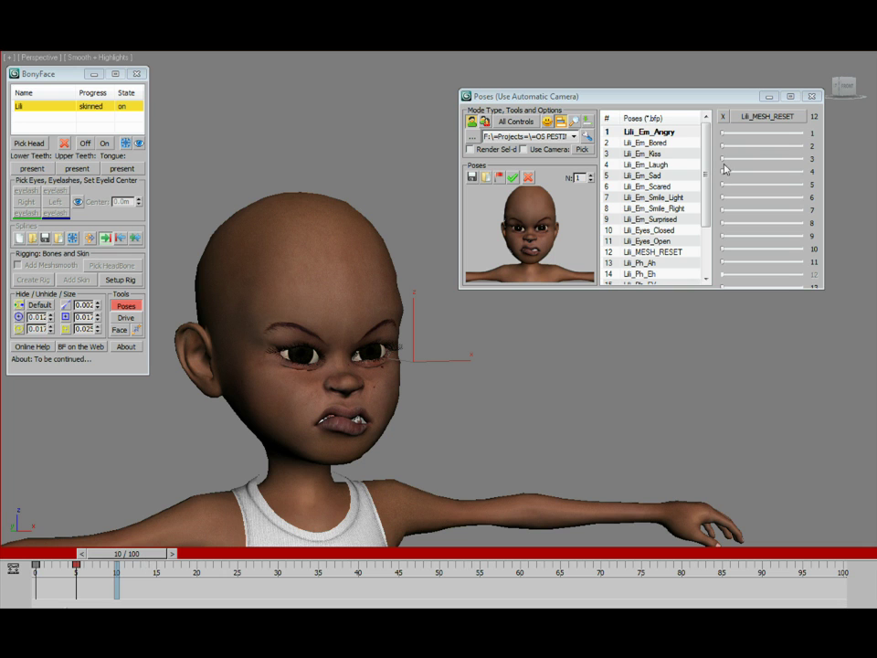
left_click_drag(644, 100, 604, 95)
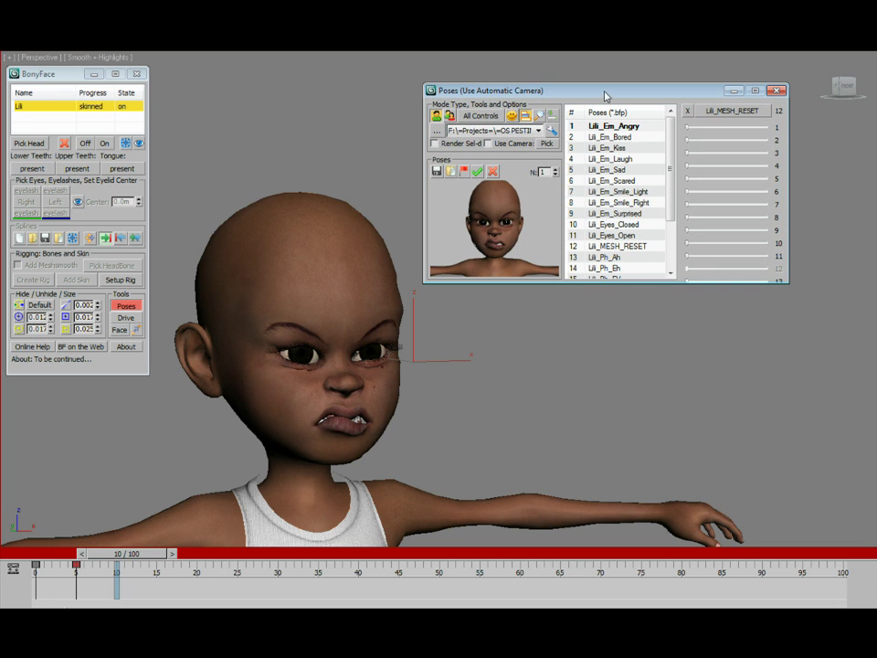
left_click(621, 247)
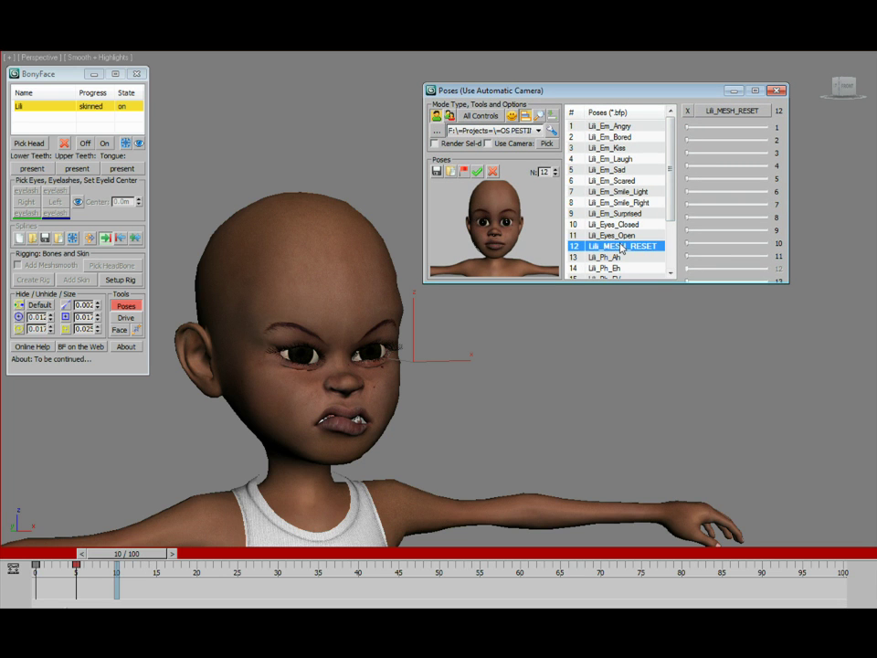
Step: At frame 15, blend poses 1, 2 and 4 (Angry, Bored and Laugh) partially together with the Poses Mixer
left_click_drag(137, 564, 179, 562)
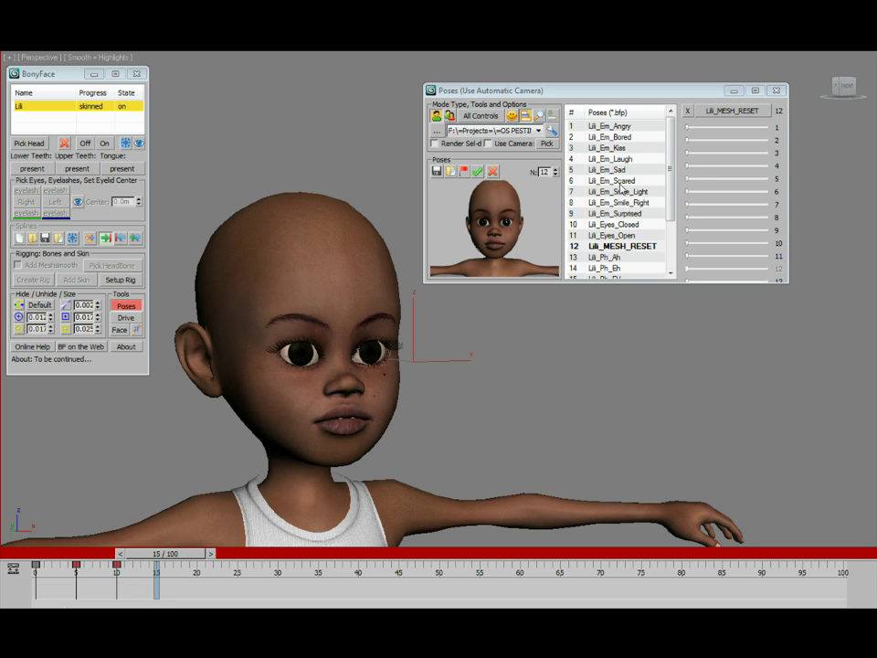
left_click_drag(690, 132, 739, 140)
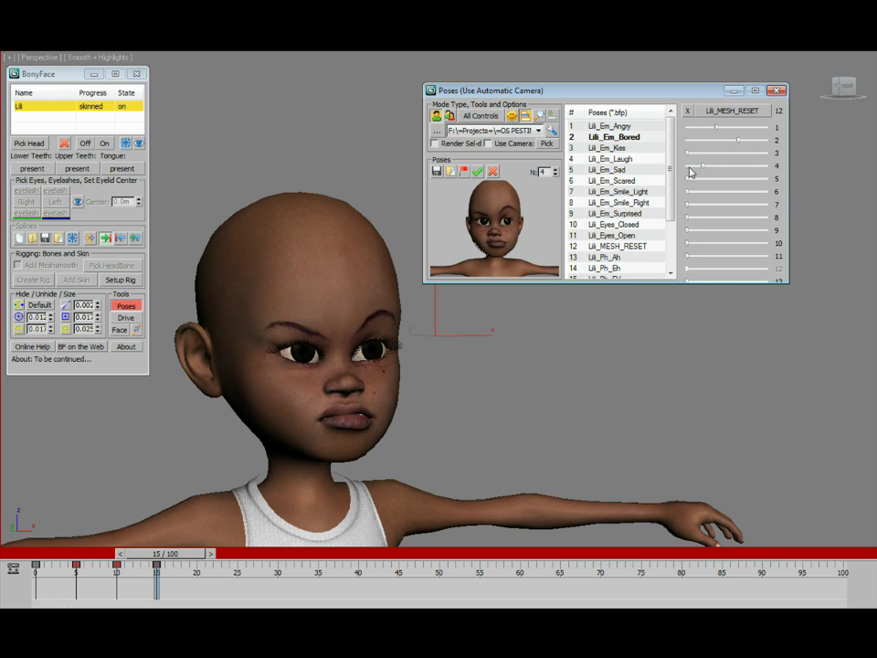
left_click_drag(691, 168, 722, 167)
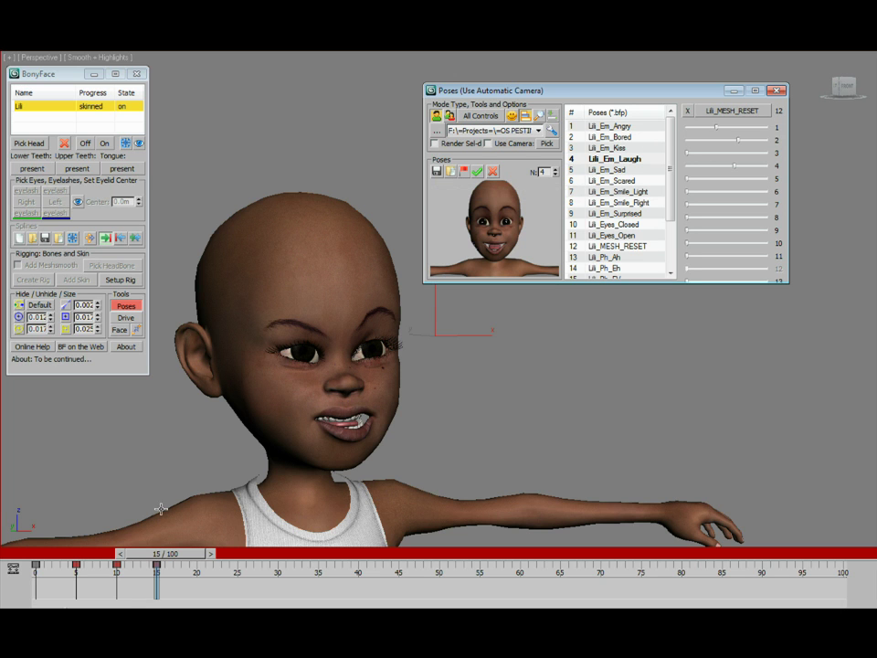
Step: At frame 20, try mixing in the Lili_Em_Scared pose, then key Lili_MESH_RESET there instead
left_click_drag(176, 560, 203, 561)
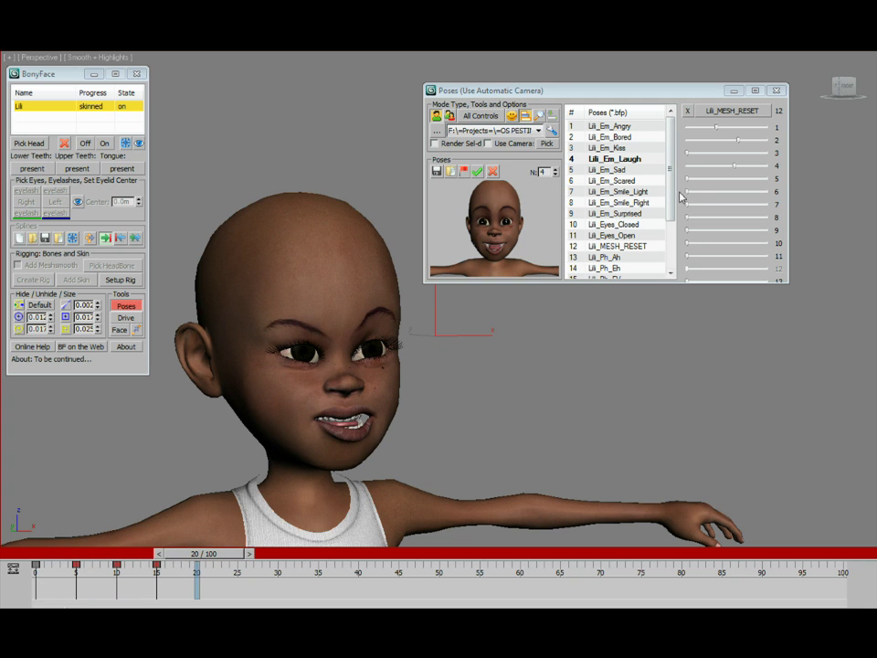
left_click_drag(688, 193, 746, 199)
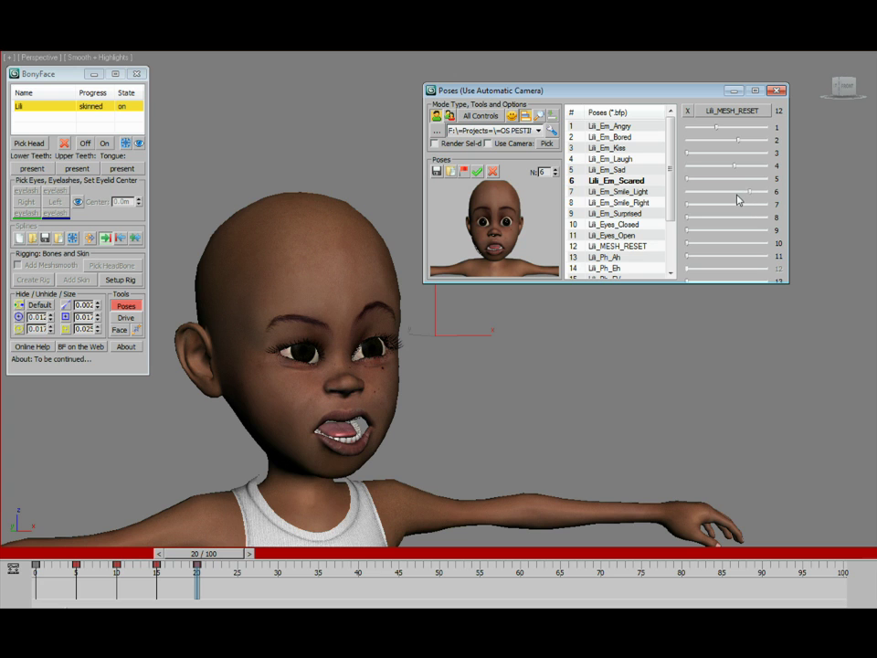
left_click(623, 246)
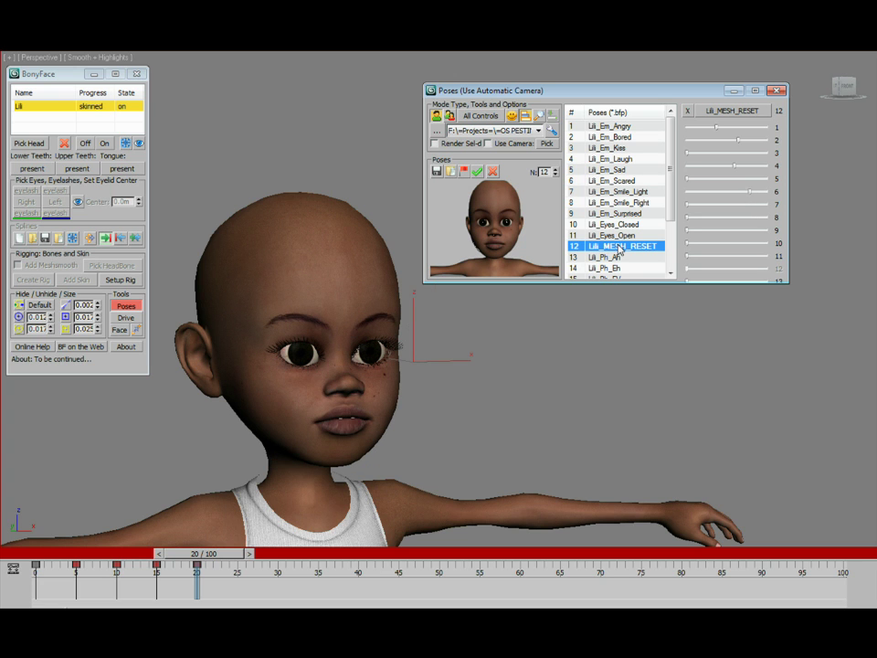
left_click_drag(652, 95, 650, 134)
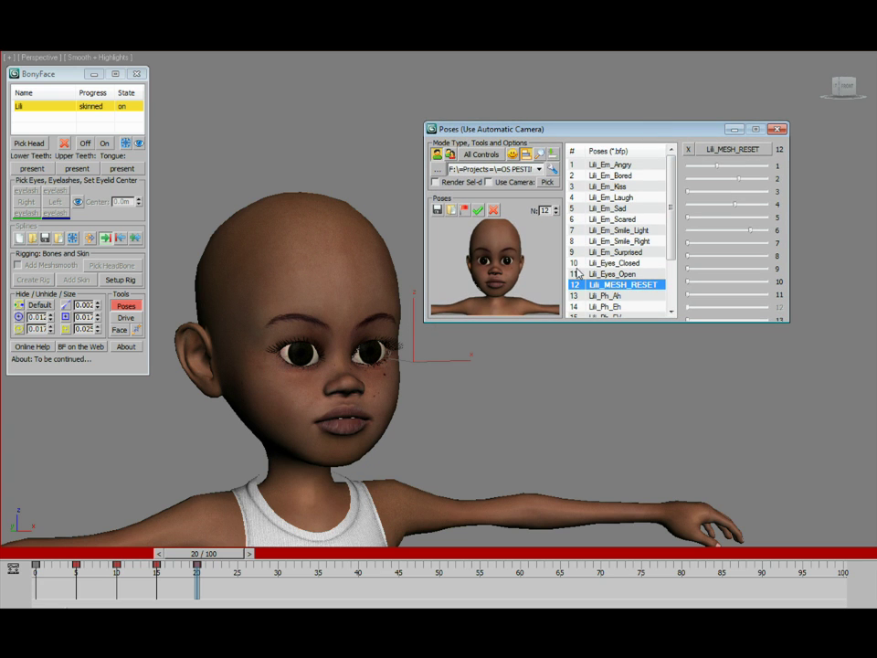
Step: Go to frame 25 and replace the Poses Mixer with the Grimace Mixer
left_click_drag(196, 553, 240, 556)
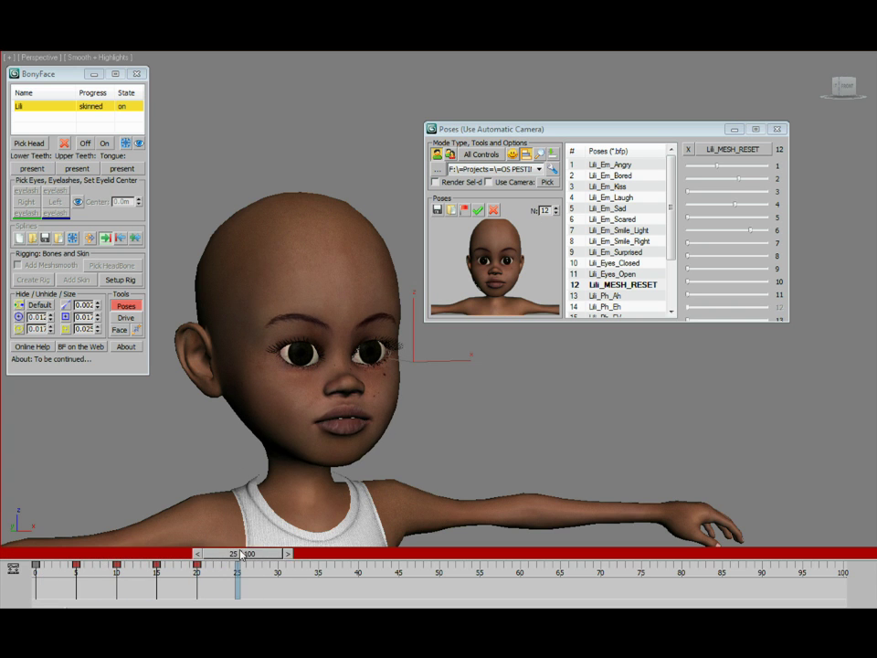
left_click(526, 155)
left_click_drag(559, 131, 538, 96)
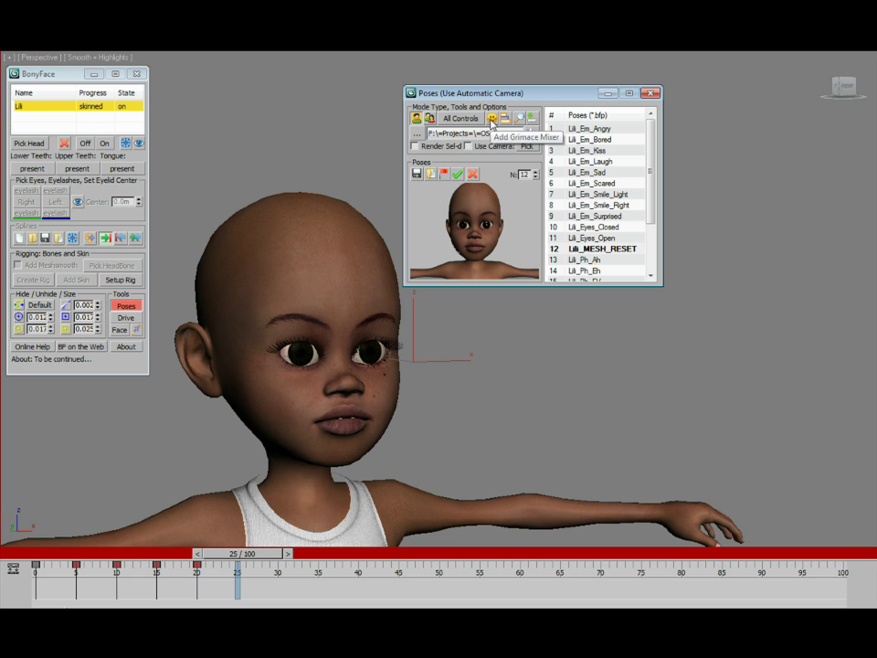
left_click(491, 120)
left_click_drag(579, 98, 551, 77)
Step: Assign Lili_Em_Angry, Lili_Em_Bored and Lili_Em_Kiss to the upper-left, upper-middle and middle-left grimace slots
middle_click_drag(250, 327, 230, 363)
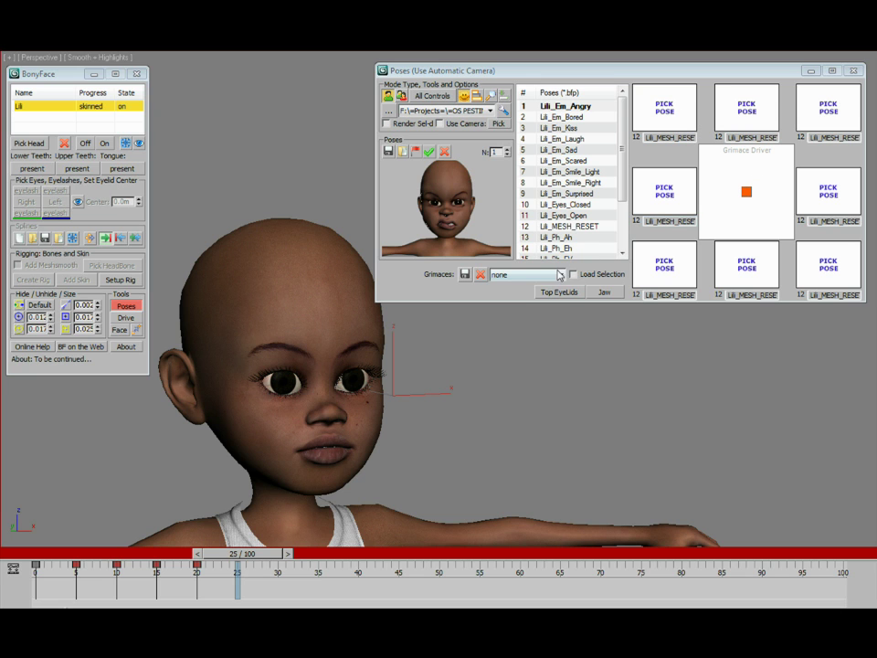
left_click(557, 107)
left_click(660, 112)
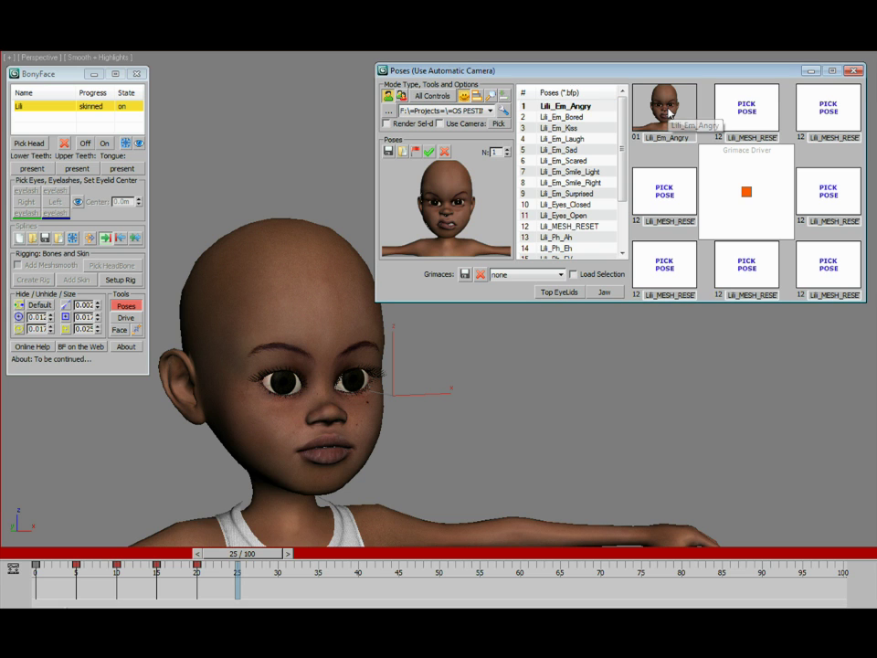
left_click(736, 114)
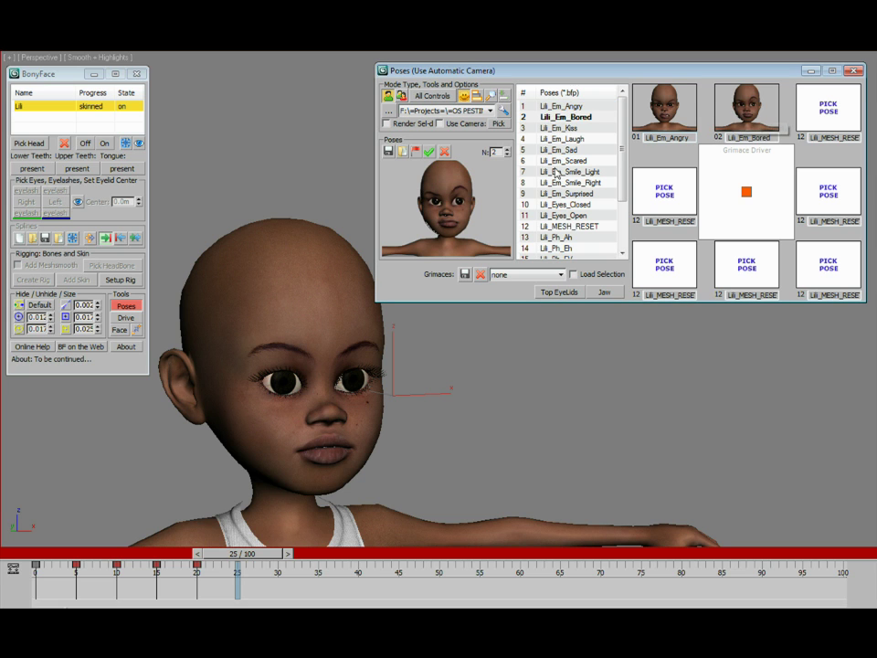
left_click(556, 127)
left_click(670, 190)
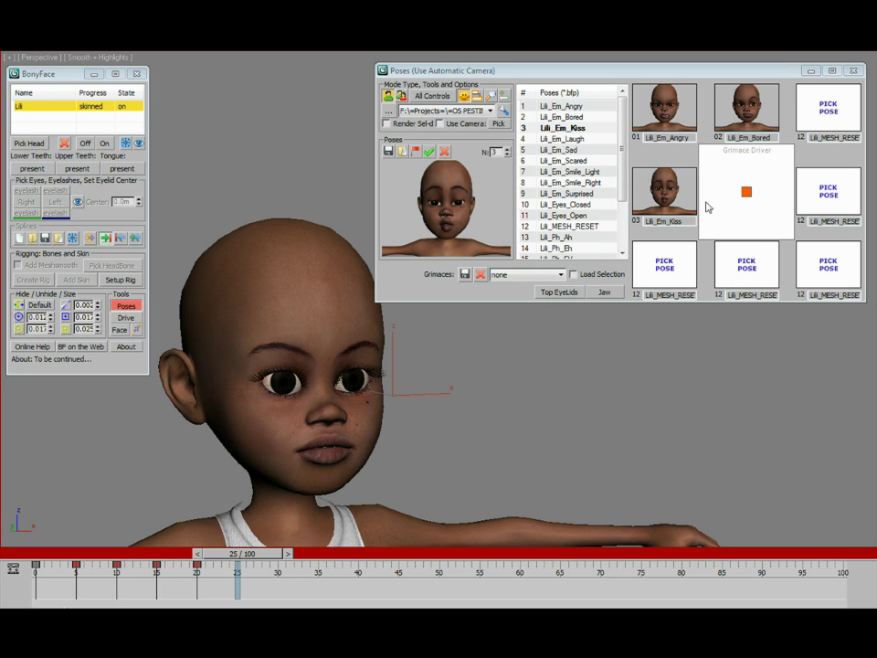
Step: Key the grimace driver at the Lili_Em_Angry corner at frame 25 and load the Grimace01 set into the slots
left_click_drag(747, 197, 711, 159)
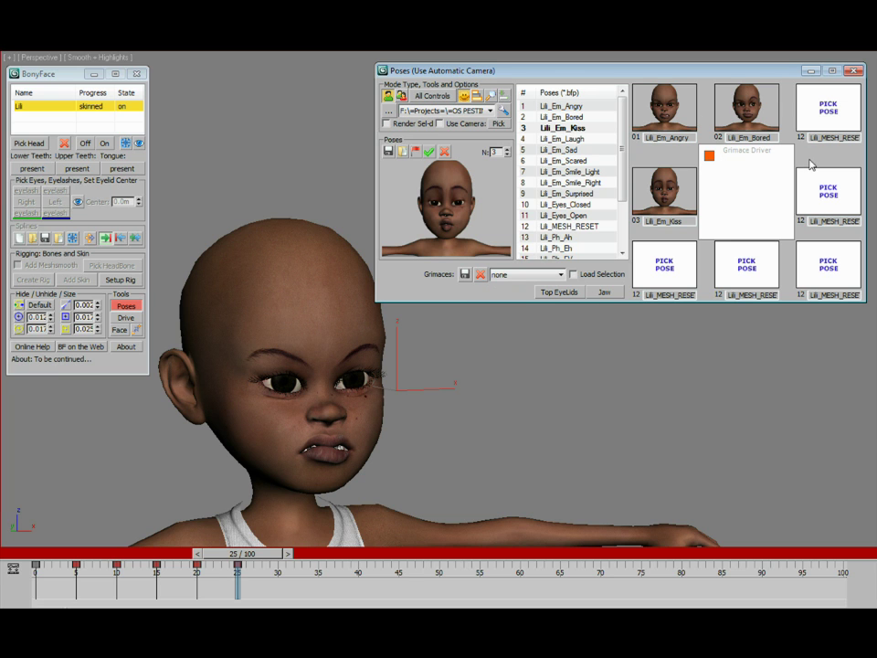
left_click(561, 275)
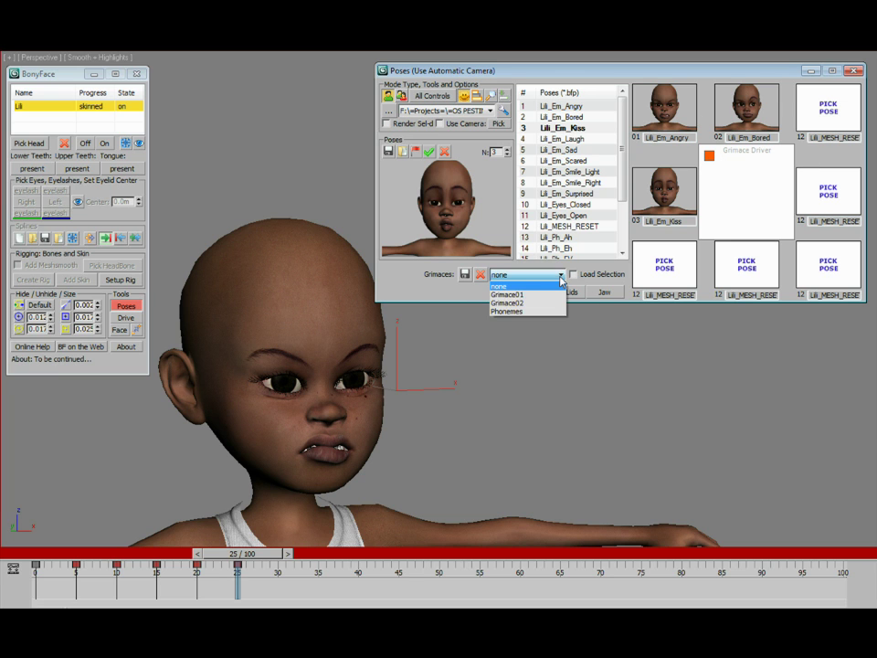
left_click(508, 295)
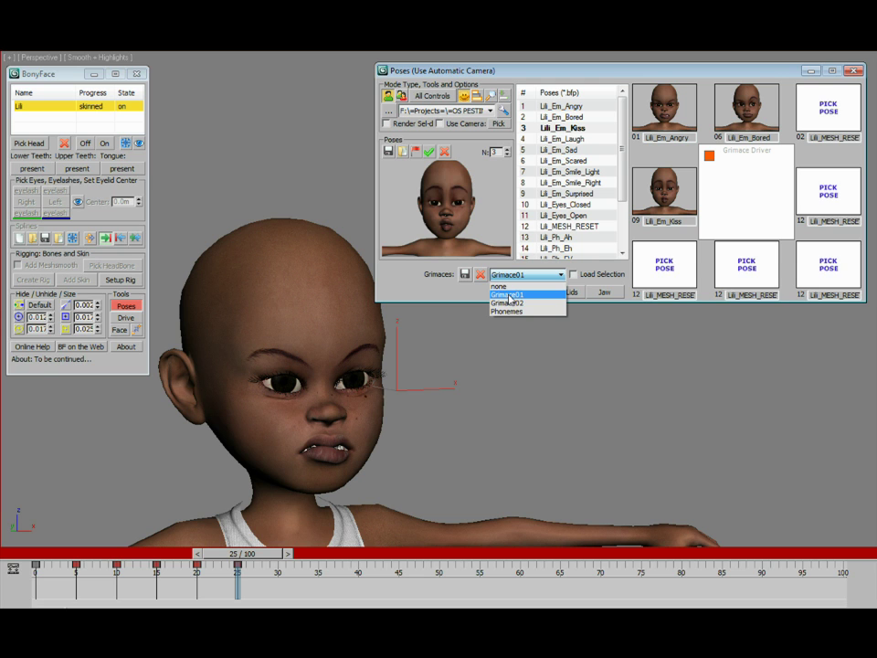
left_click(509, 295)
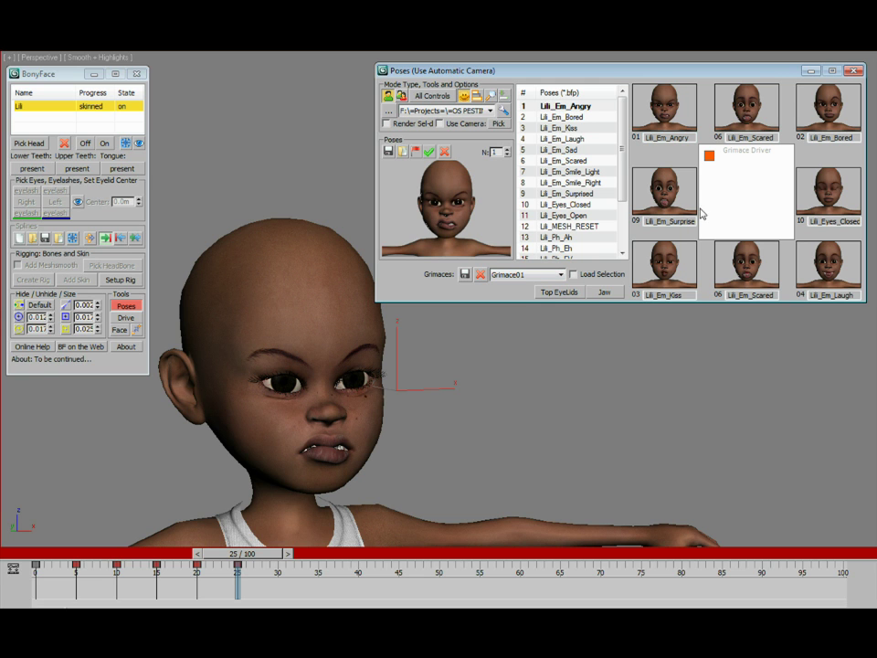
mouse_move(711, 161)
left_mouse_down()
mouse_move(717, 180)
mouse_move(711, 162)
left_mouse_up()
Step: Key the grimace driver beside Lili_Em_Surprised at frame 28 and in the Lili_Em_Bored corner at frame 30
left_click_drag(259, 555, 282, 554)
left_click_drag(714, 157, 708, 191)
left_click_drag(290, 561, 306, 561)
left_click_drag(708, 188, 782, 156)
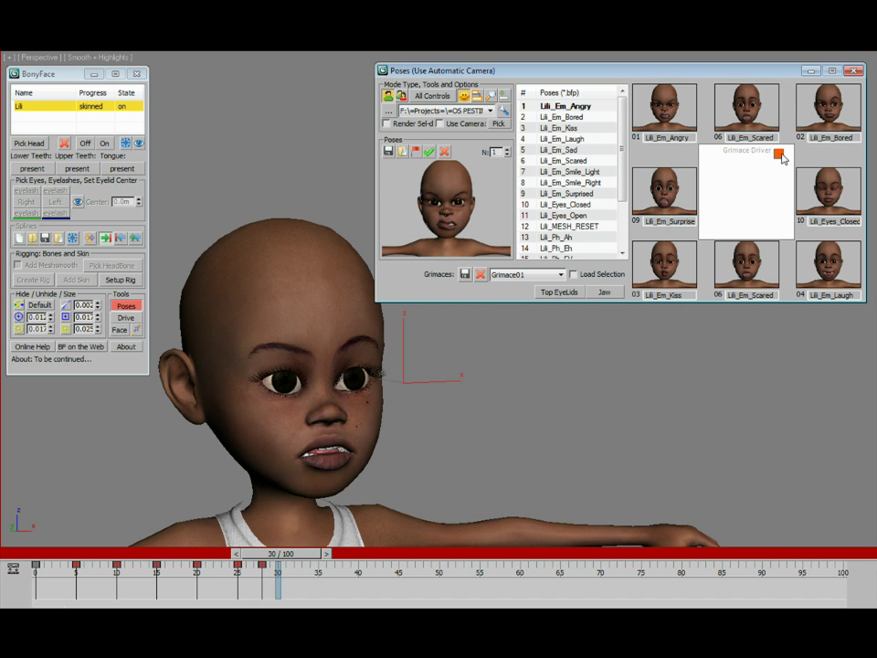
Step: Animate the grimace driver from the Lili_Em_Bored corner to the Lili_Em_Laugh corner across frames 34 to 42
key("period")
key("period")
key("period")
key("period")
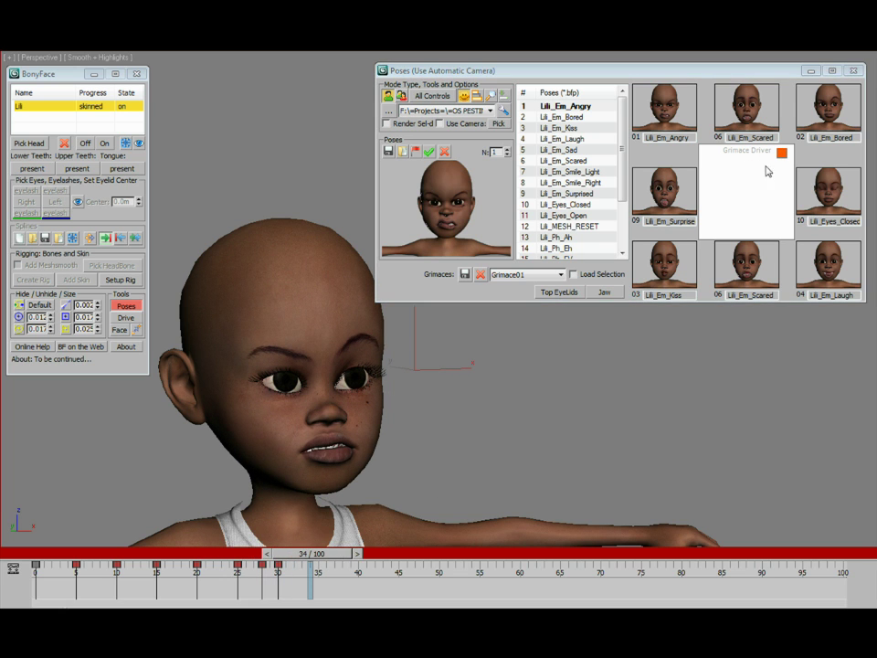
left_click_drag(782, 153, 789, 234)
key("period")
key("period")
key("period")
key("period")
key("period")
key("period")
key("period")
key("period")
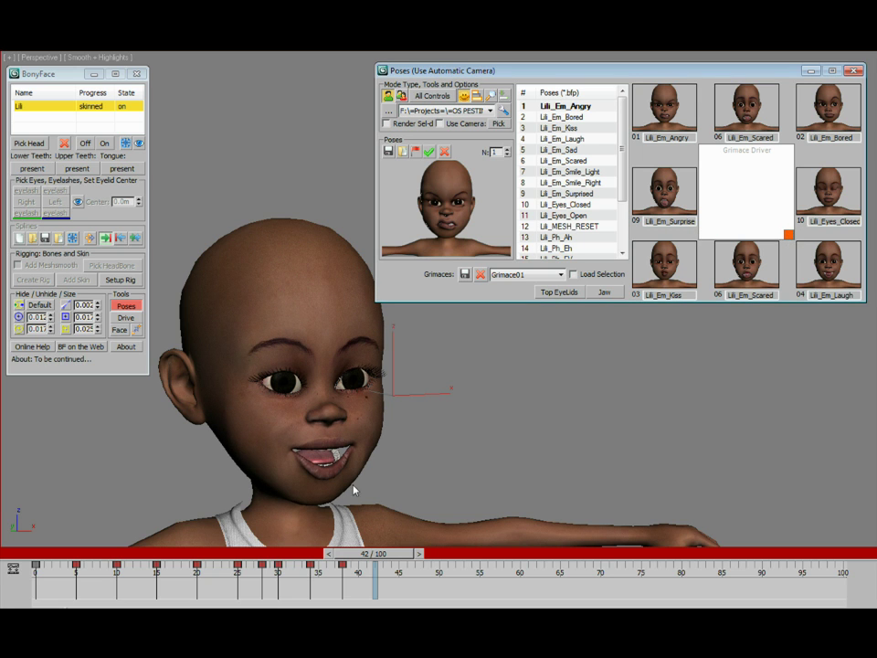
Step: Key the grimace driver beside Lili_Eyes_Closed at frame 45
left_click_drag(369, 555, 394, 556)
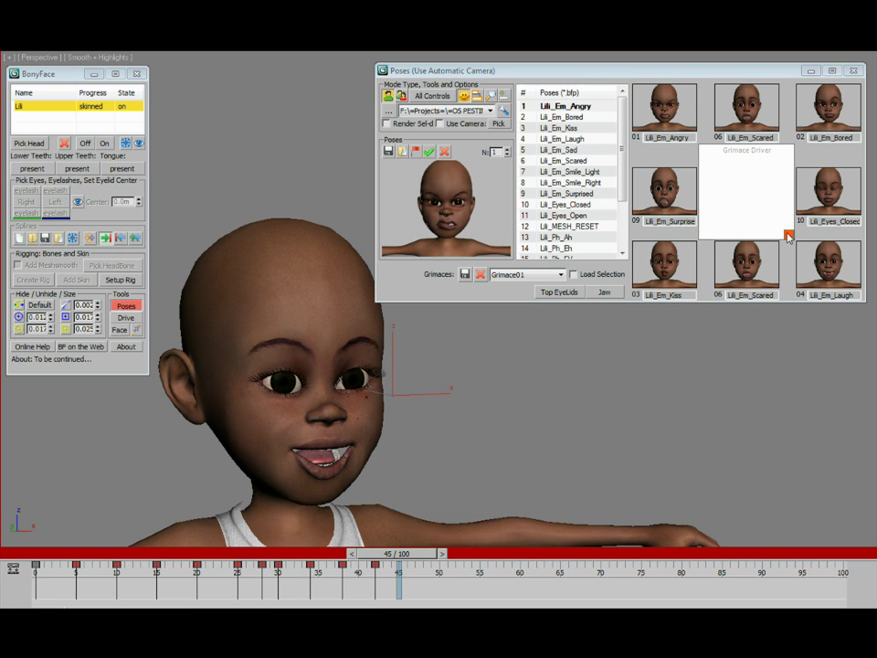
left_click_drag(789, 236, 791, 192)
mouse_move(399, 561)
left_mouse_down()
mouse_move(117, 559)
mouse_move(54, 561)
mouse_move(402, 559)
mouse_move(40, 570)
mouse_move(408, 565)
left_mouse_up()
middle_click_drag(364, 467, 361, 447)
left_click_drag(540, 73, 548, 66)
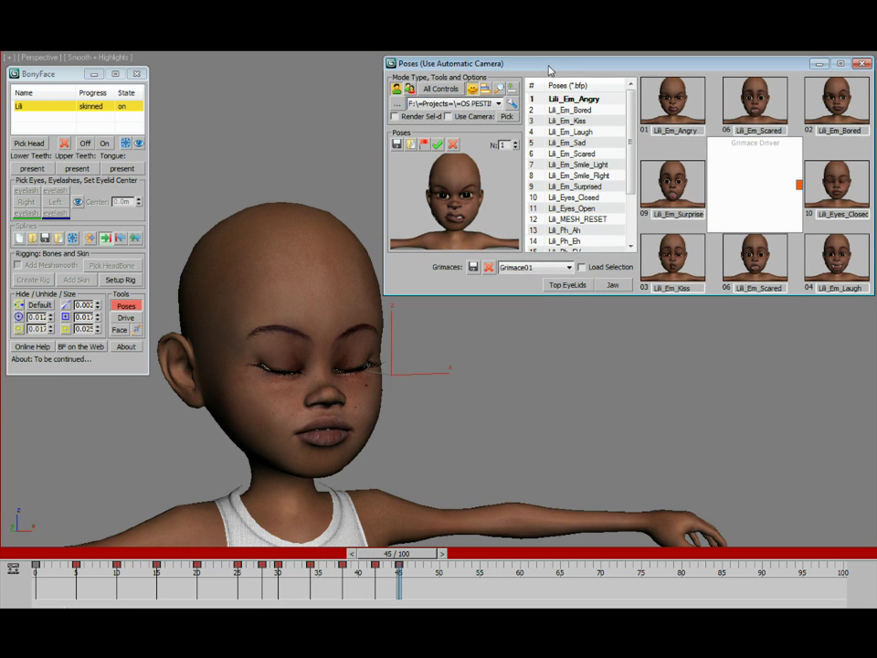
middle_click_drag(286, 348, 327, 404)
scroll(264, 390, "up", 4)
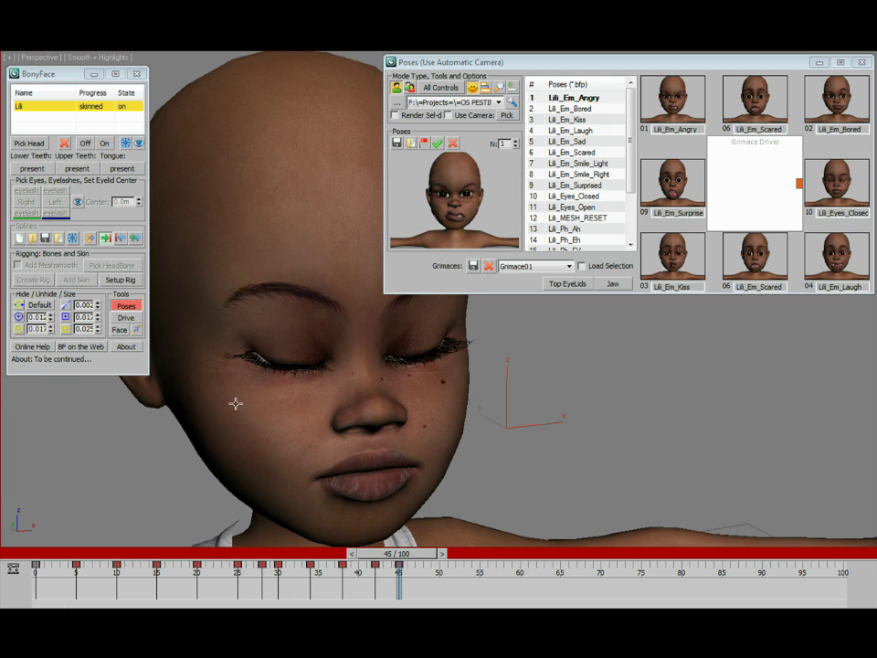
scroll(283, 443, "down", 5)
scroll(258, 433, "down", 5)
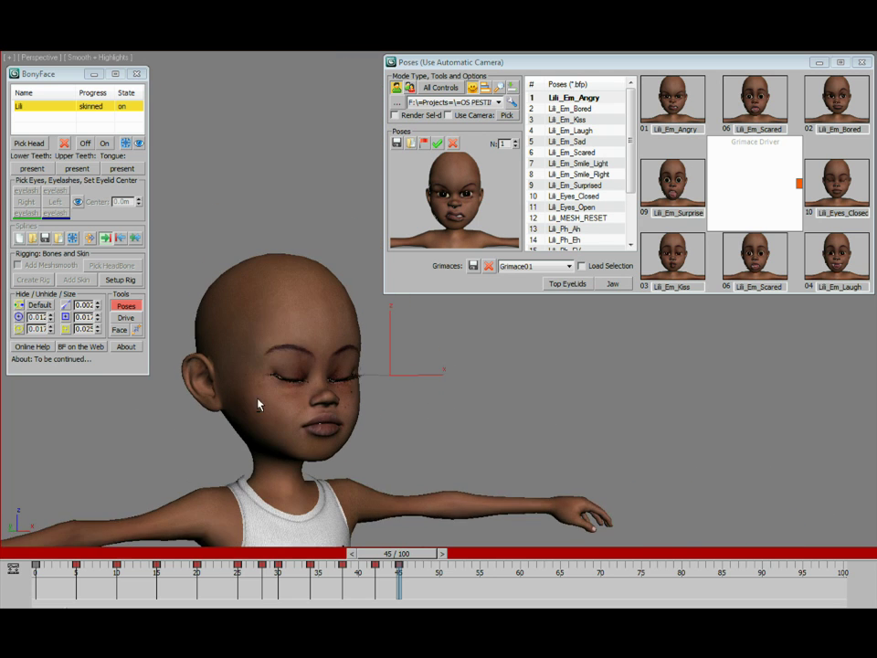
scroll(257, 405, "up", 5)
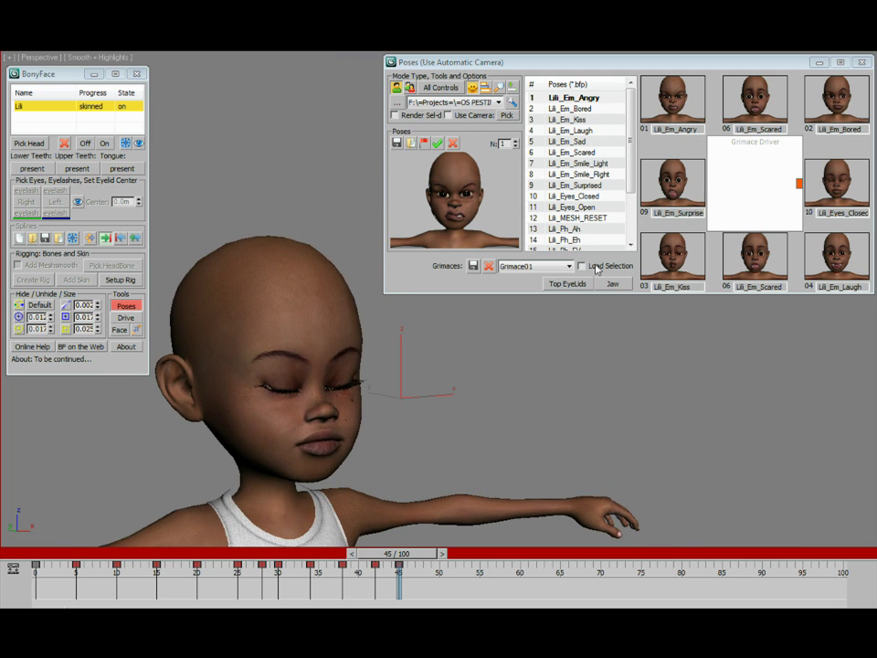
Step: Recentre the grimace driver at frame 45 and key it beside the upper Lili_Em_Scared slot at frame 48
left_click(799, 181)
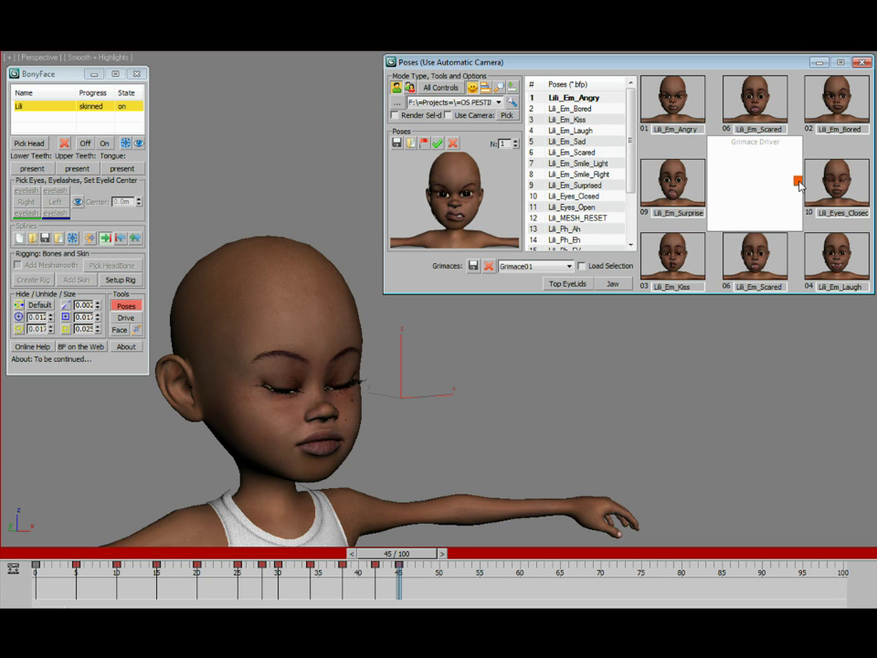
left_click_drag(798, 182, 754, 184)
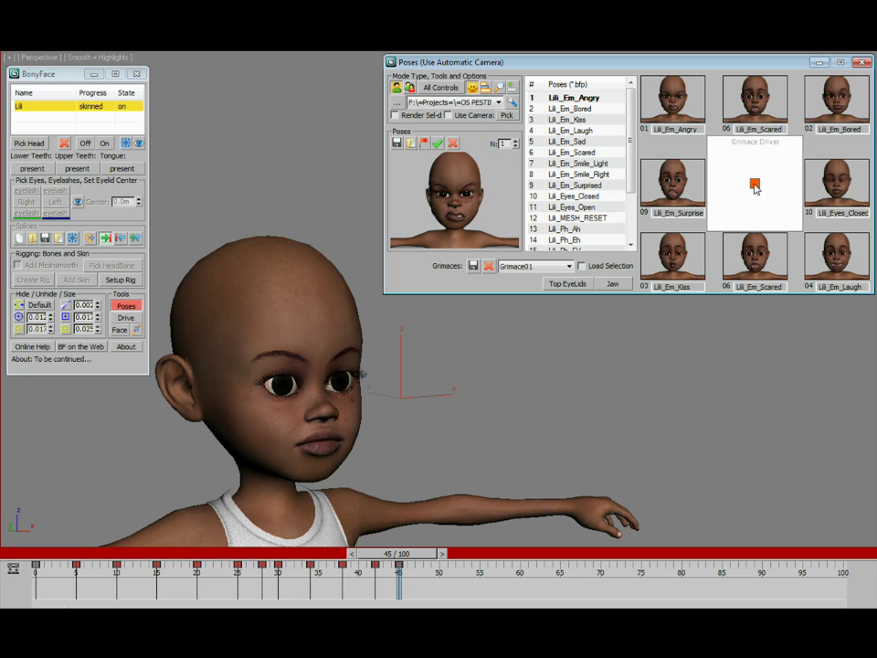
left_click_drag(423, 556, 447, 557)
left_click_drag(755, 188, 755, 144)
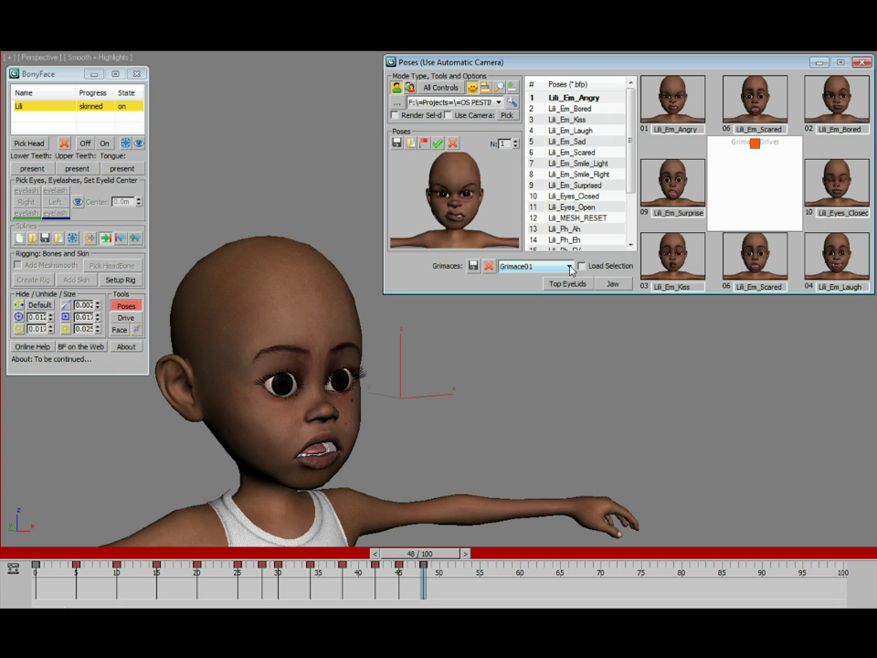
Step: Load the Grimace02 set, pull the grimace driver toward the Lili_MESH_RESET slot below Lili_Em_Bored at frame 48, and reset the driver to the centre
left_click(569, 267)
left_click(549, 296)
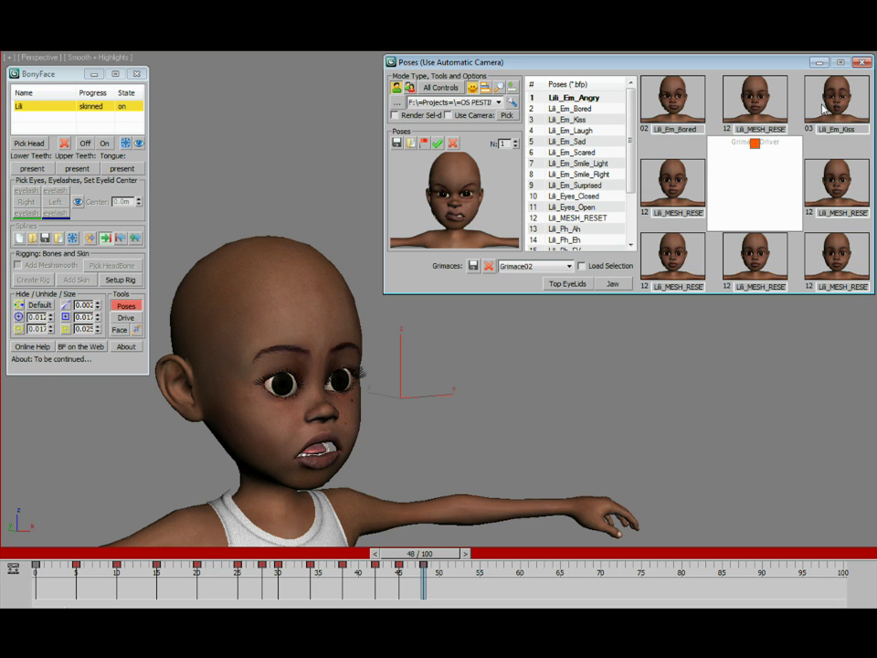
left_click_drag(755, 143, 675, 192)
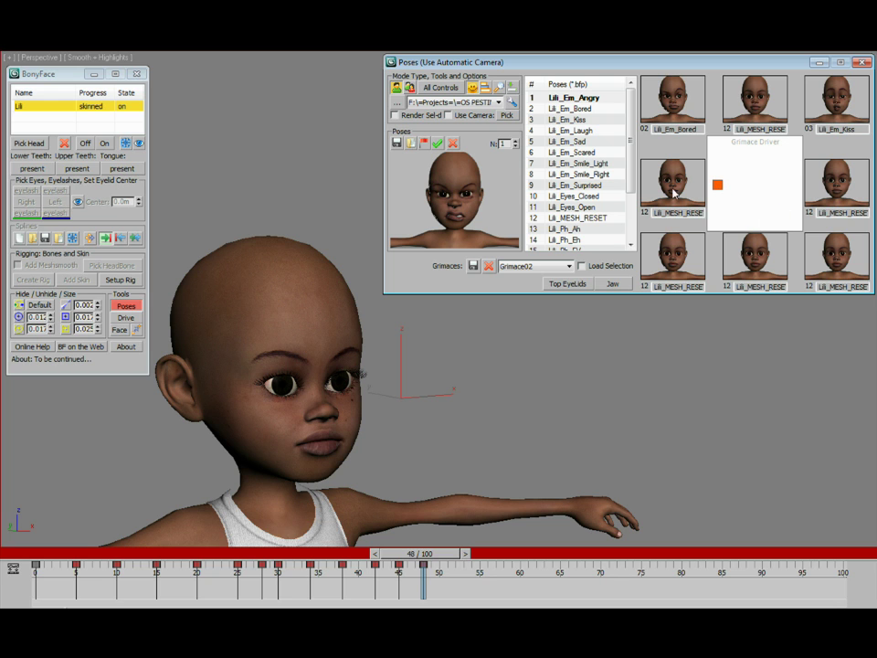
right_click(722, 190)
Step: Load the Phonemes set into the slots and key the grimace driver in the Lili_Ph_Ah corner at frame 51
left_click(569, 266)
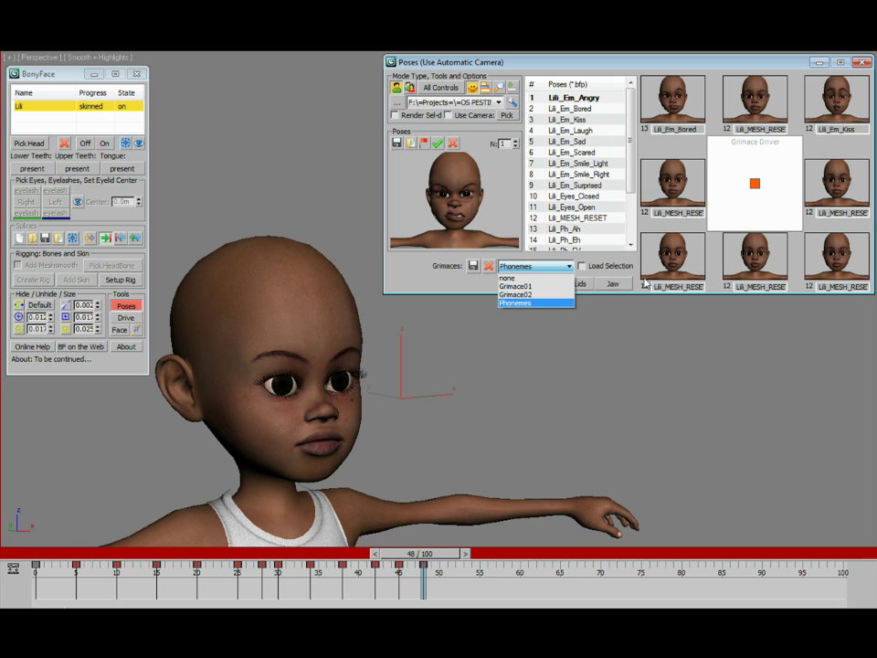
left_click(539, 303)
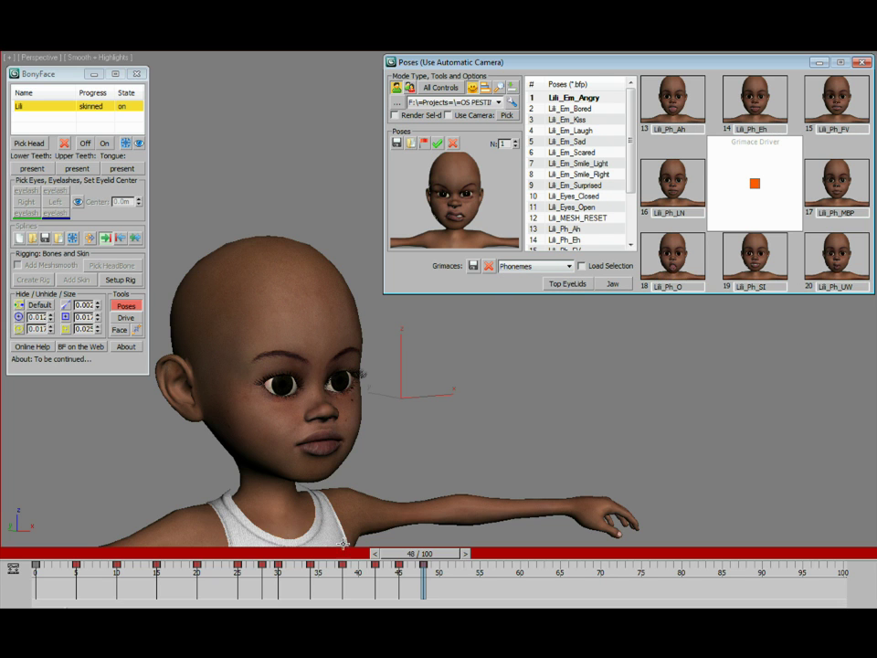
left_click_drag(420, 557, 444, 558)
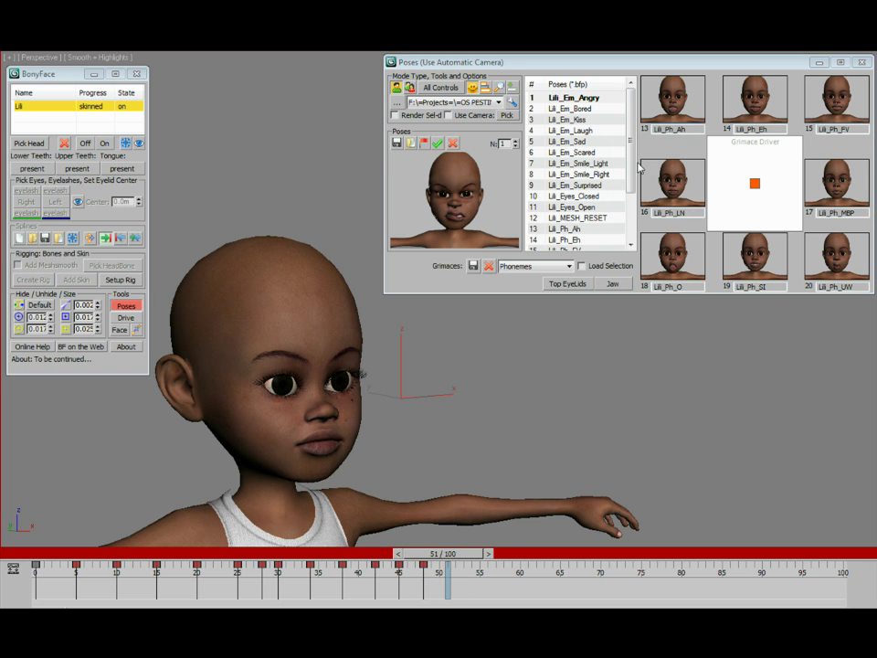
scroll(577, 166, "down", 2)
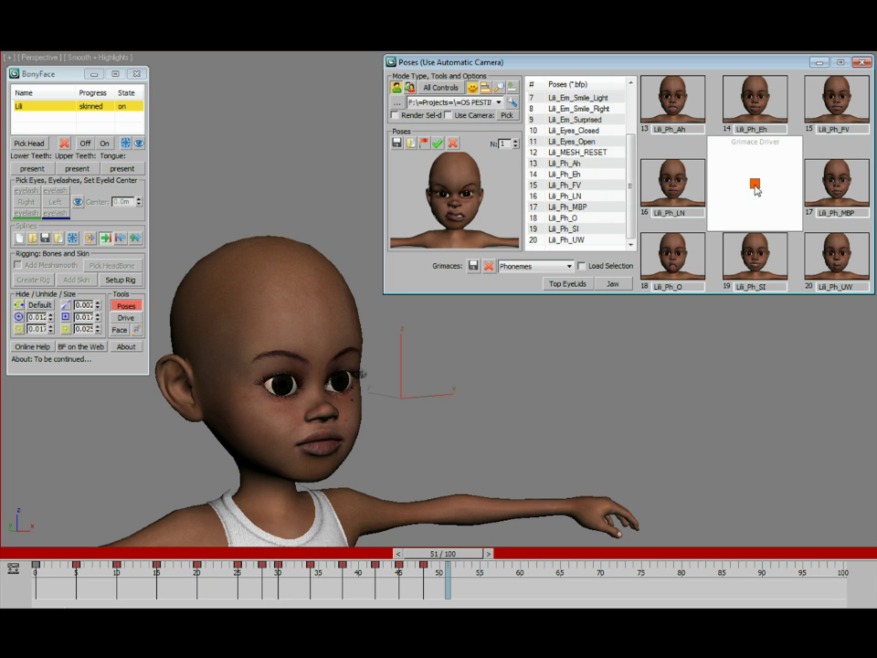
left_click_drag(756, 185, 714, 141)
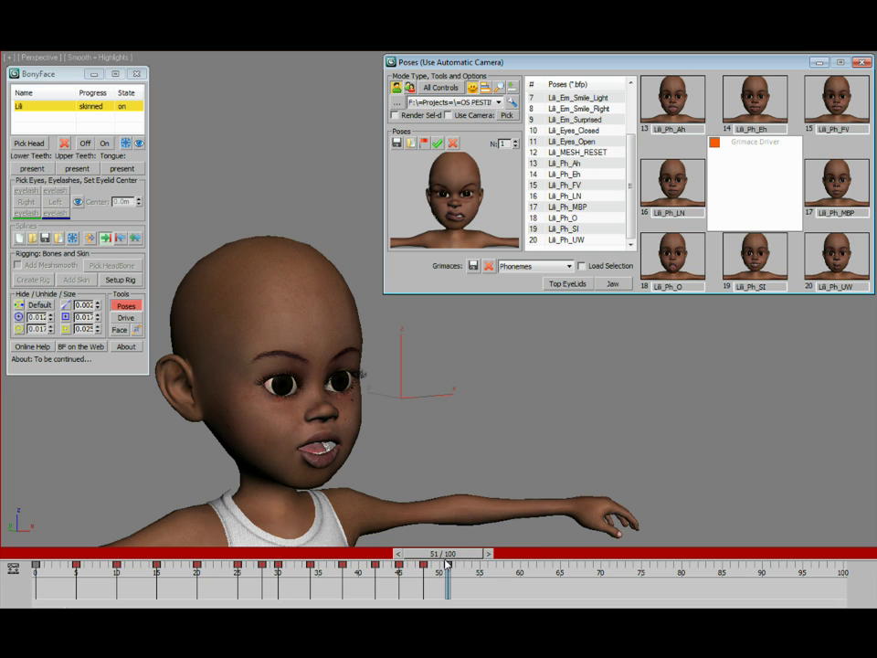
Step: Key the grimace driver beside Lili_Ph_Eh at frame 55 and in the Lili_Ph_FV corner at frame 61
left_click_drag(454, 548, 486, 549)
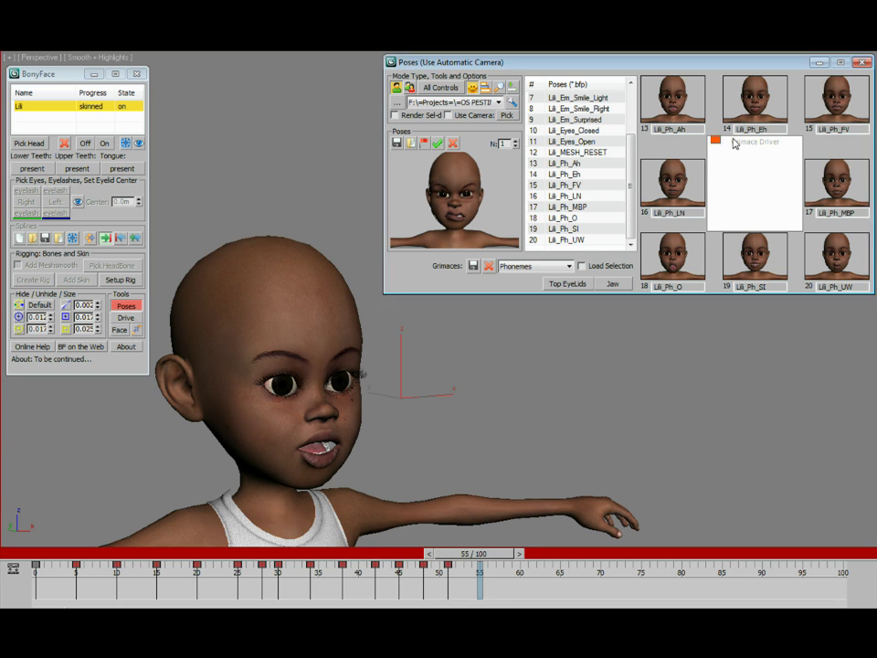
left_click_drag(722, 144, 750, 137)
left_click_drag(480, 554, 529, 554)
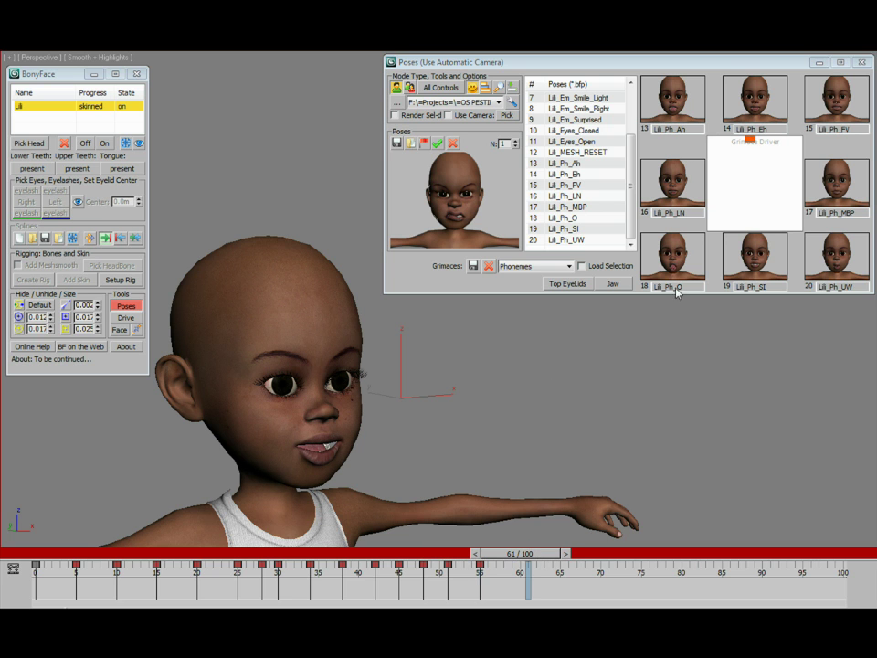
left_click_drag(750, 139, 812, 127)
Step: Key the grimace driver beside Lili_Ph_MBP at frame 65 and in the Lili_Ph_UW corner at frame 68
left_click(537, 554)
left_click_drag(536, 556, 561, 556)
left_click_drag(798, 140, 800, 187)
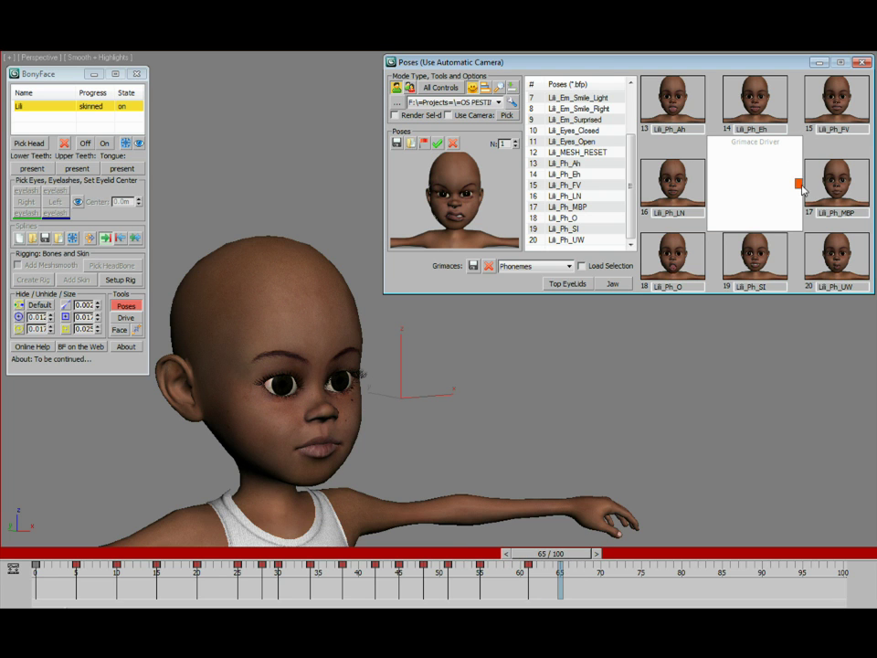
left_click_drag(561, 554, 585, 554)
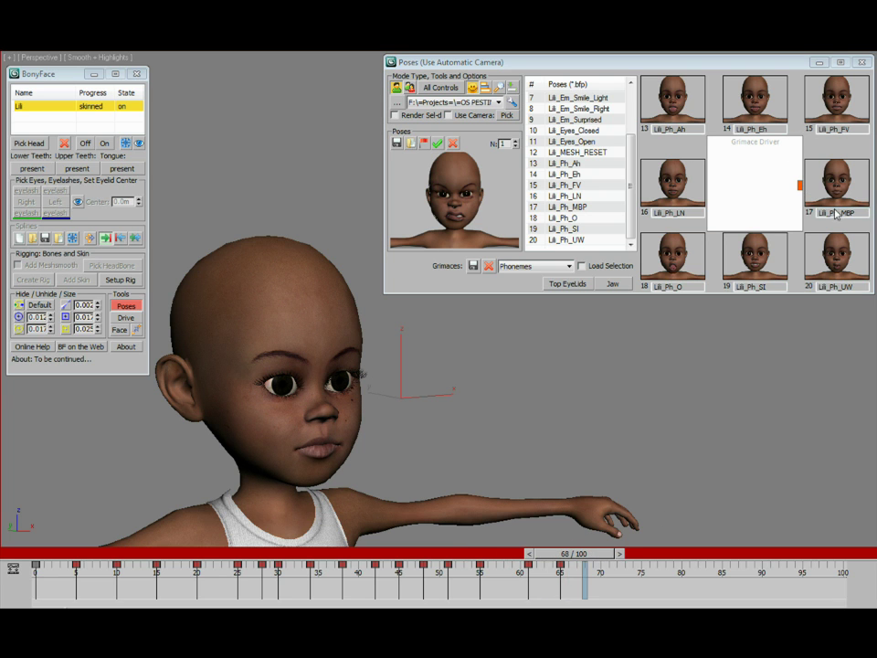
left_click_drag(800, 185, 801, 228)
Step: Key the grimace driver at Lili_Ph_SI, Lili_Ph_O and Lili_Ph_LN on frames 72, 75 and 79 respectively
left_click_drag(568, 554, 618, 553)
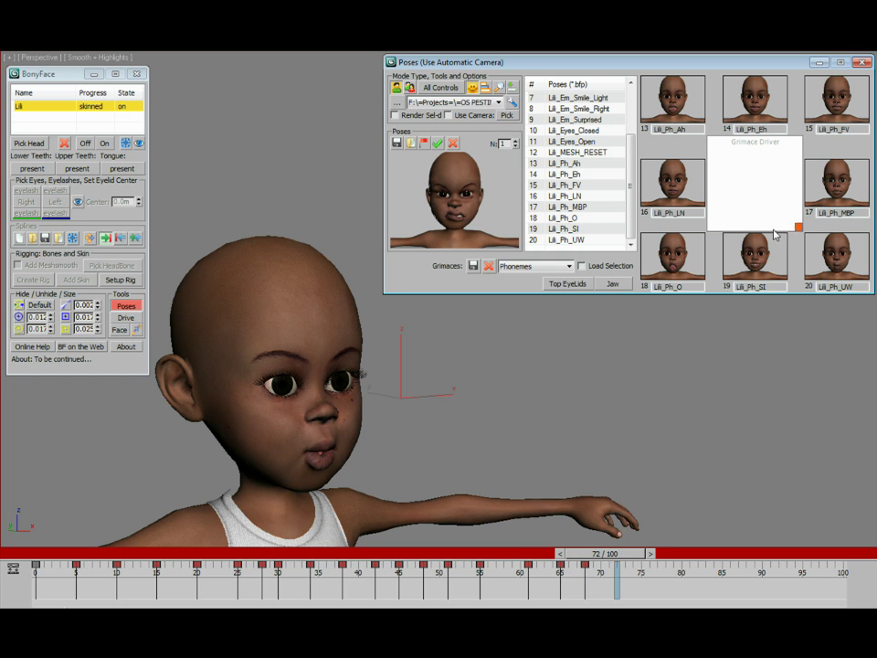
left_click_drag(799, 230, 752, 229)
left_click_drag(627, 556, 654, 558)
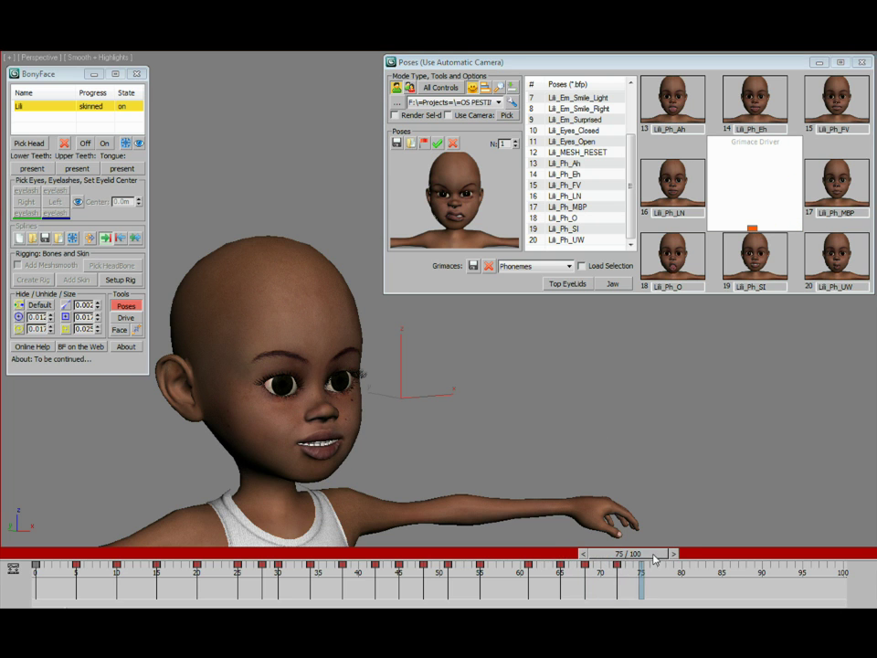
left_click_drag(756, 229, 710, 229)
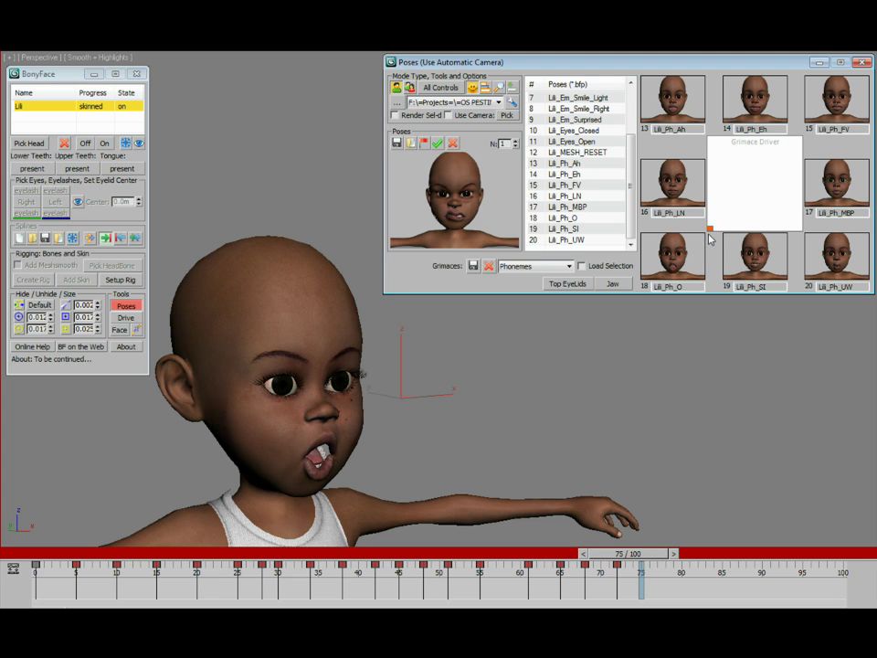
left_click_drag(642, 560, 673, 560)
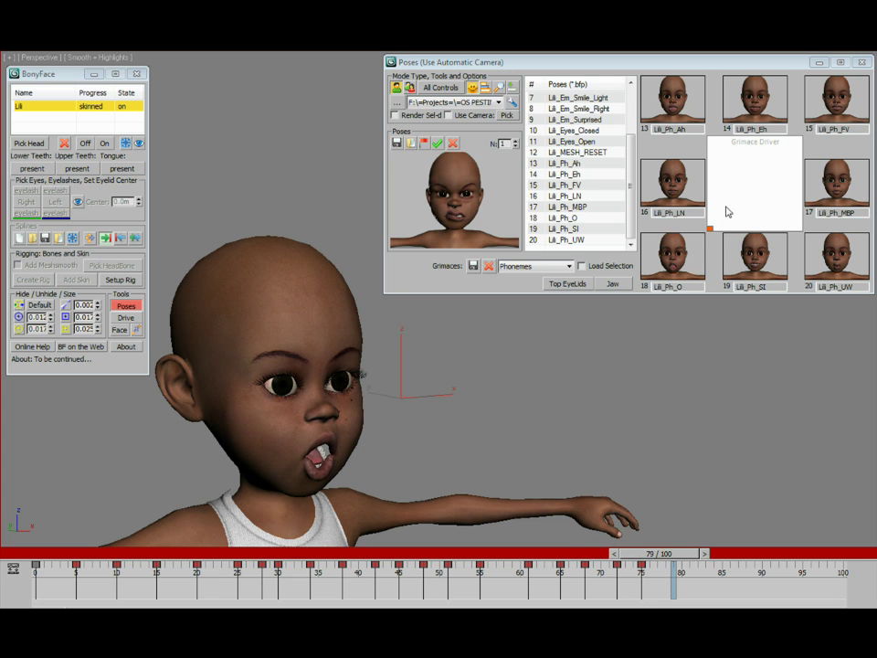
left_click_drag(710, 198, 710, 185)
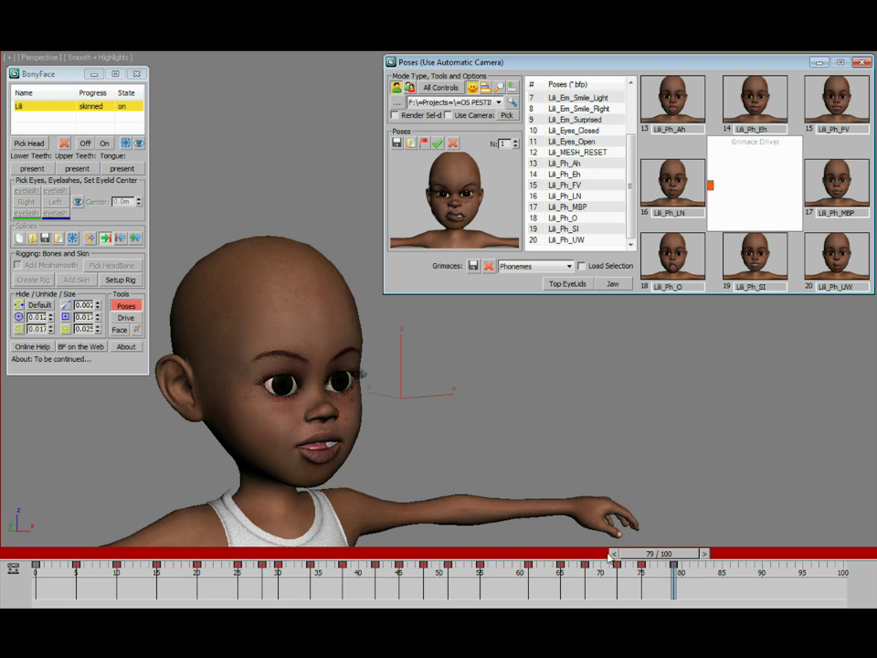
Step: Apply the Lili_Ph_O, Lili_Ph_SI and finally Lili_Ph_UW slot poses directly to the head at frame 82
left_click_drag(677, 559, 701, 560)
left_click(667, 283)
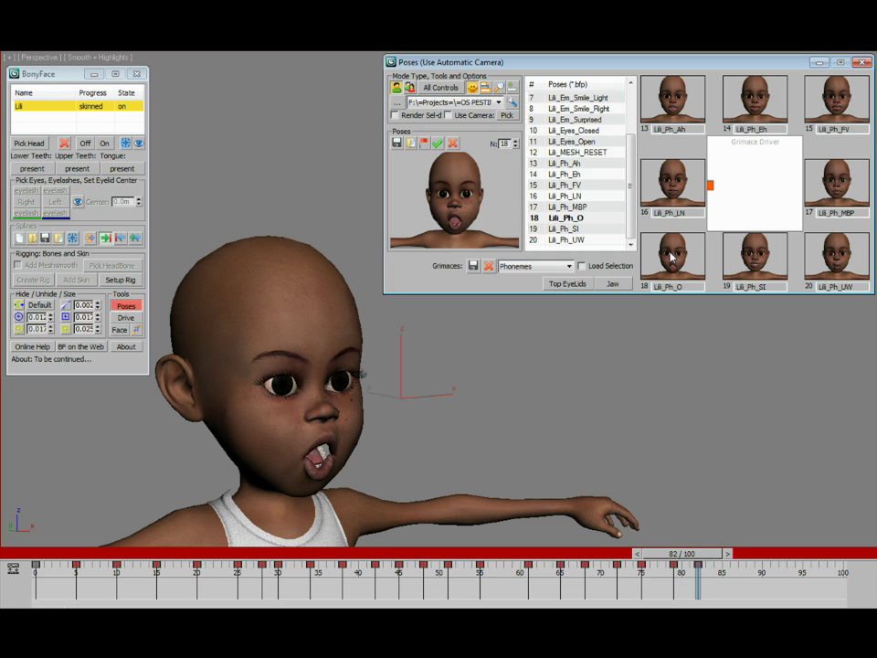
left_click(755, 265)
left_click(845, 265)
Step: Apply the Lili_Ph_MBP and then Lili_Ph_FV slot pose at frame 86, and the Lili_Ph_Eh pose at frame 90
left_click_drag(692, 554, 729, 553)
left_click(838, 183)
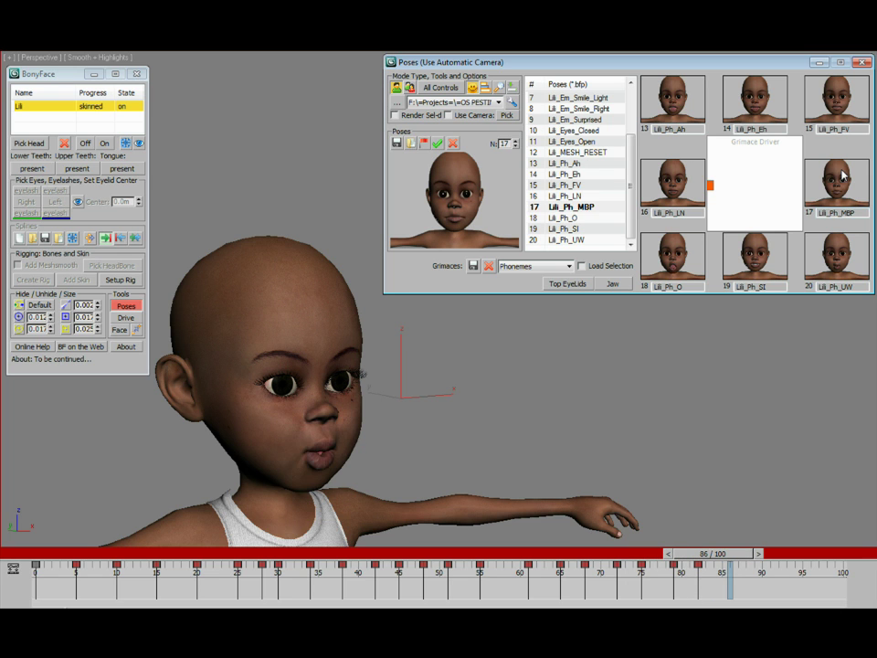
left_click(841, 105)
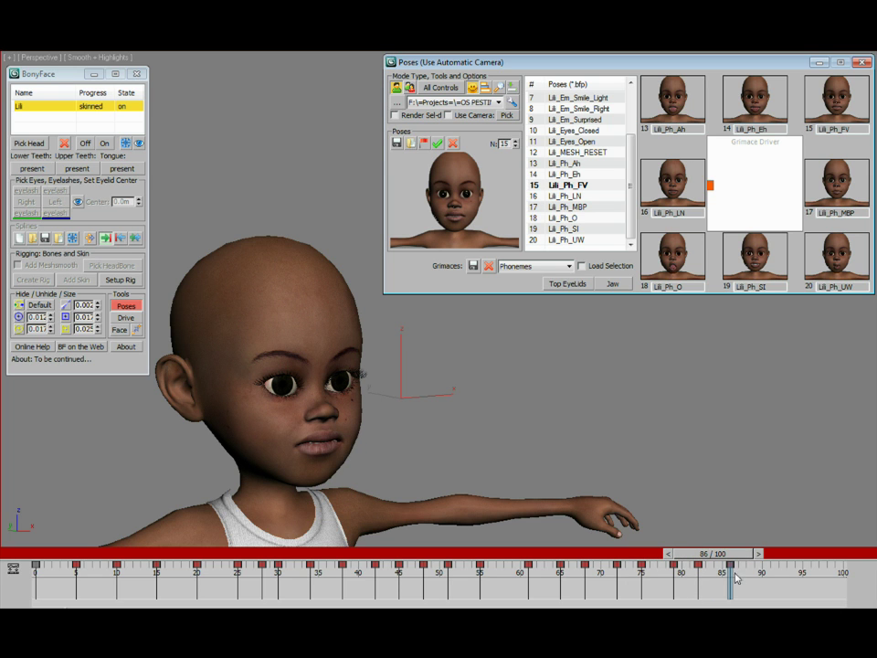
left_click_drag(732, 553, 761, 554)
left_click(757, 103)
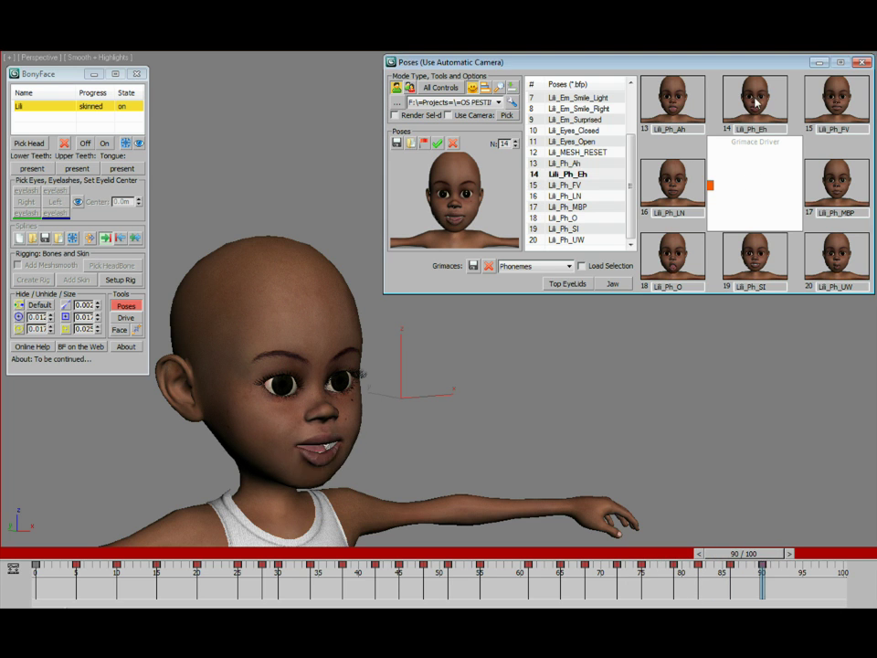
Step: Shift the grimace driver partway toward the Lili_Ph_Ah corner at frame 90 and scrub the animation through to frame 93
mouse_move(712, 186)
left_mouse_down()
mouse_move(754, 184)
mouse_move(735, 169)
left_mouse_up()
left_click_drag(73, 553, 784, 563)
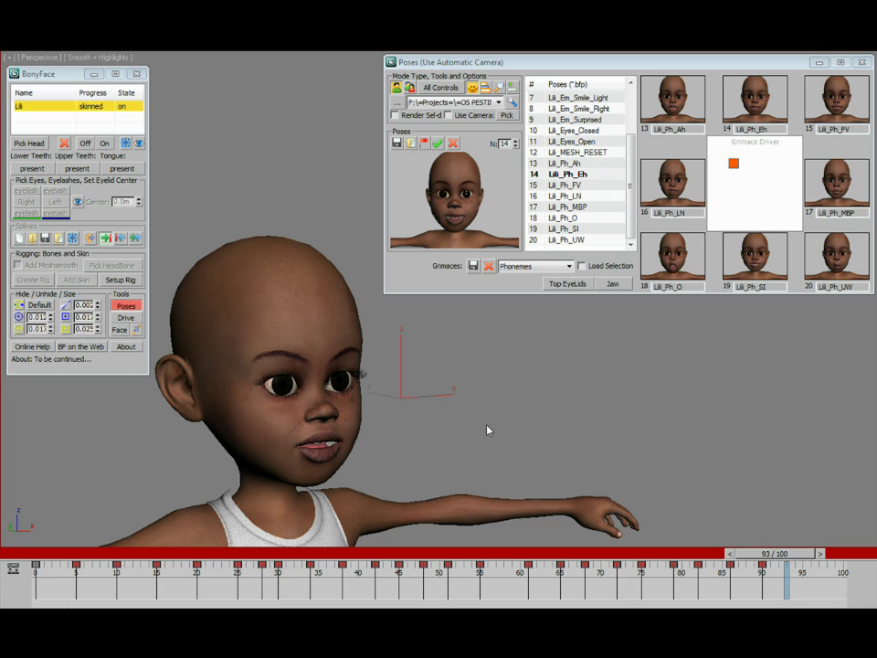
Step: Clear the selection and select only the jaw control and only the top eyelid controls in turn
left_click(415, 387)
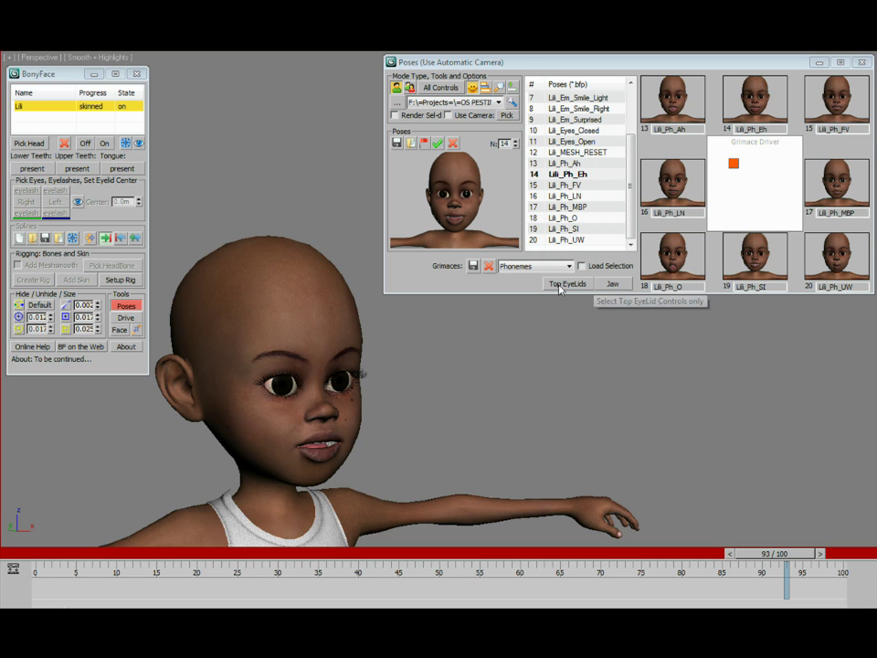
left_click(612, 284)
left_click(558, 286)
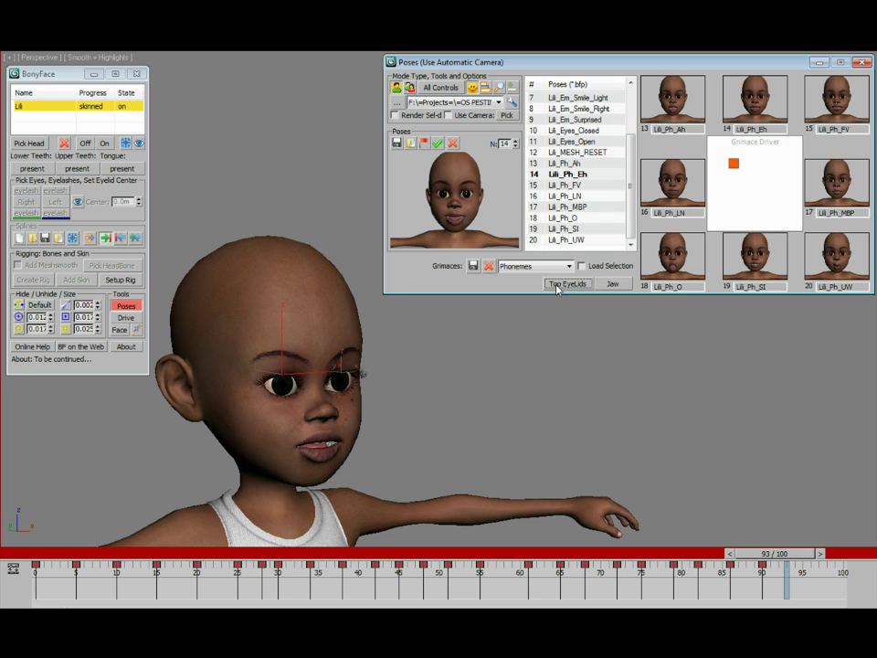
left_click(601, 285)
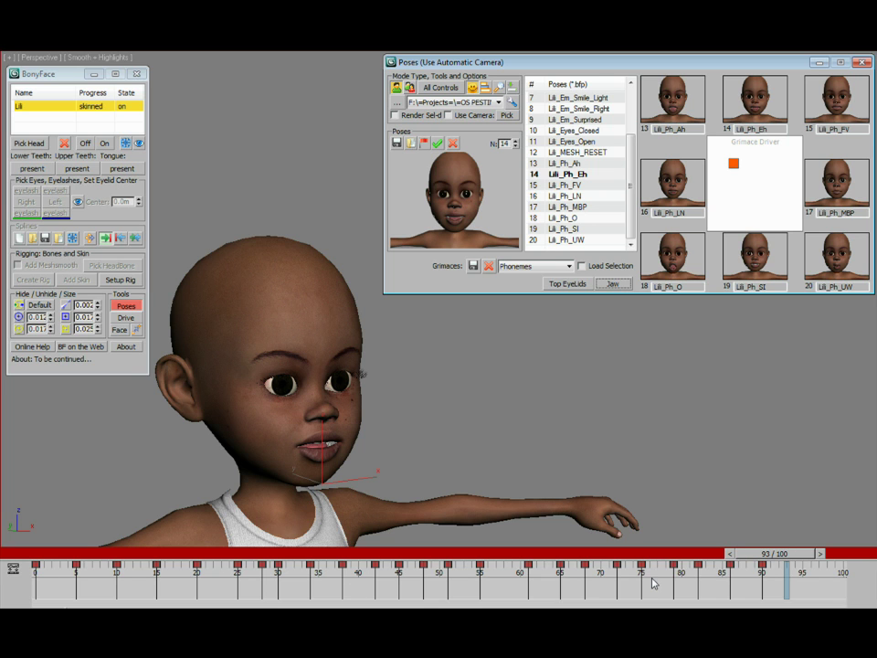
Step: Select the top eyelid controls with the Move tool and lower them along Z at frames 58 and 63 to key blinks
left_click(556, 291)
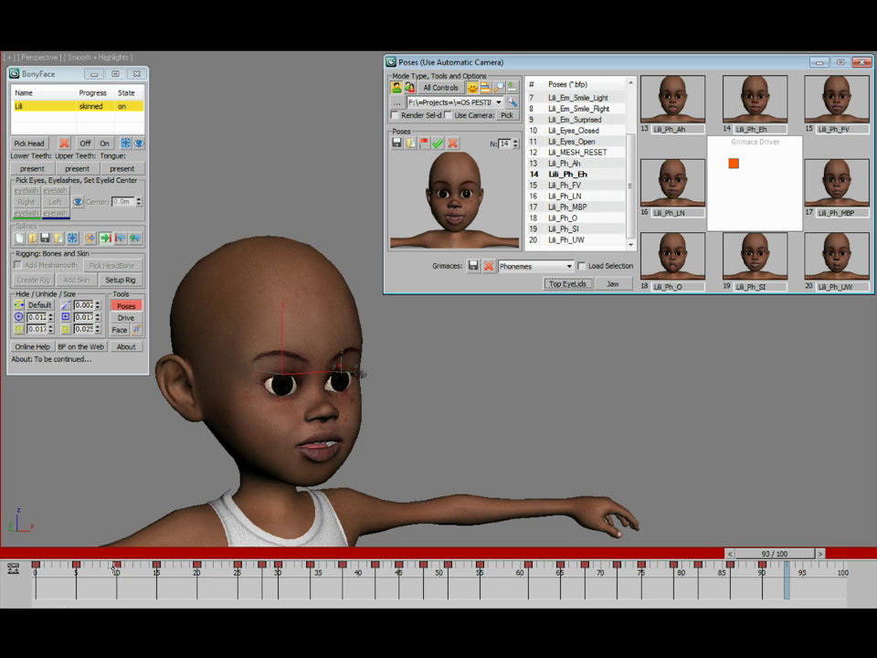
right_click(435, 384)
left_click(448, 390)
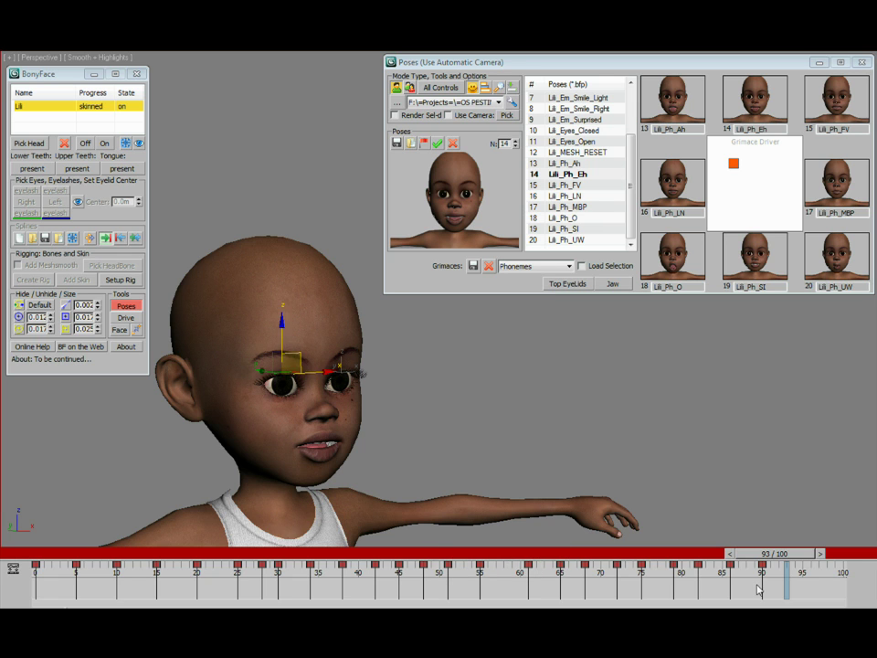
left_click_drag(777, 555, 503, 555)
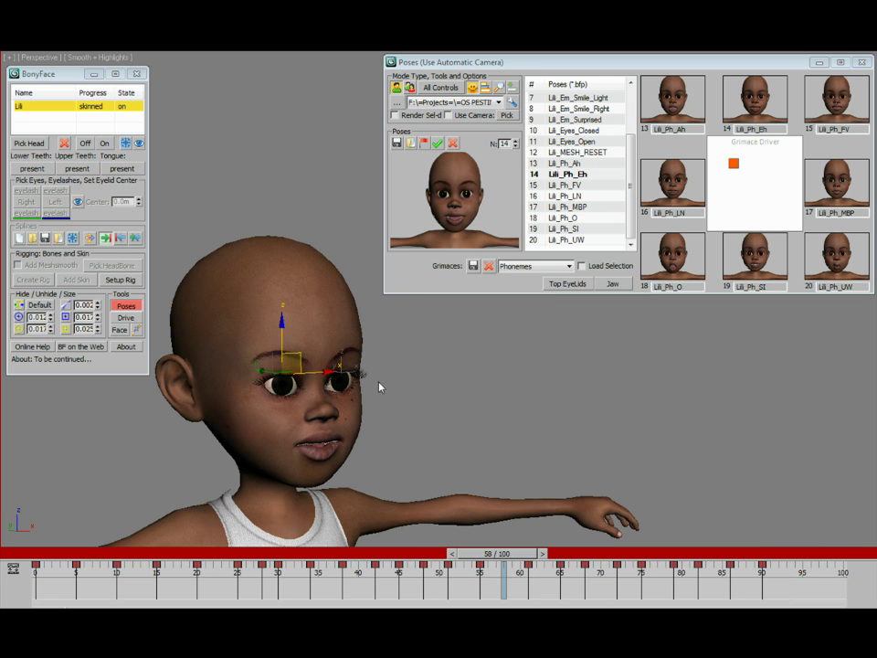
left_click_drag(279, 337, 280, 357)
left_click_drag(505, 555, 543, 556)
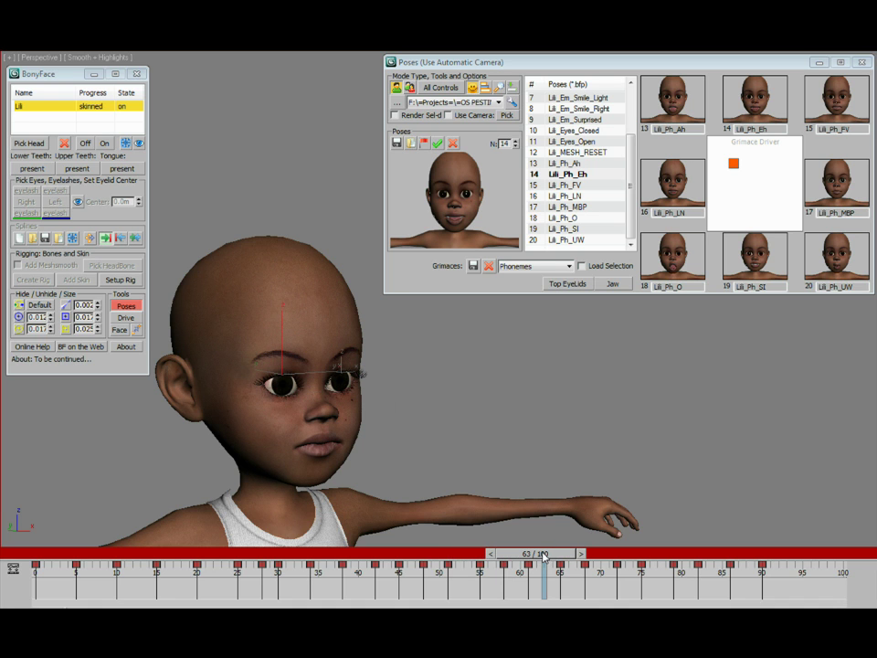
left_click_drag(282, 341, 283, 358)
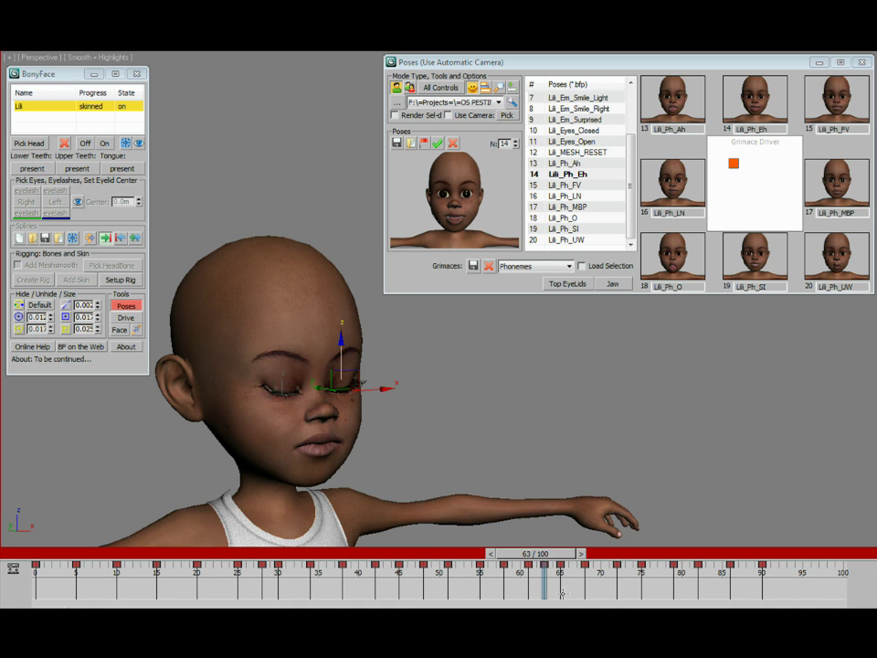
Step: Lower the top eyelid controls at frames 17 and 22 to key two more blinks
left_click_drag(544, 555, 194, 567)
left_click(333, 363)
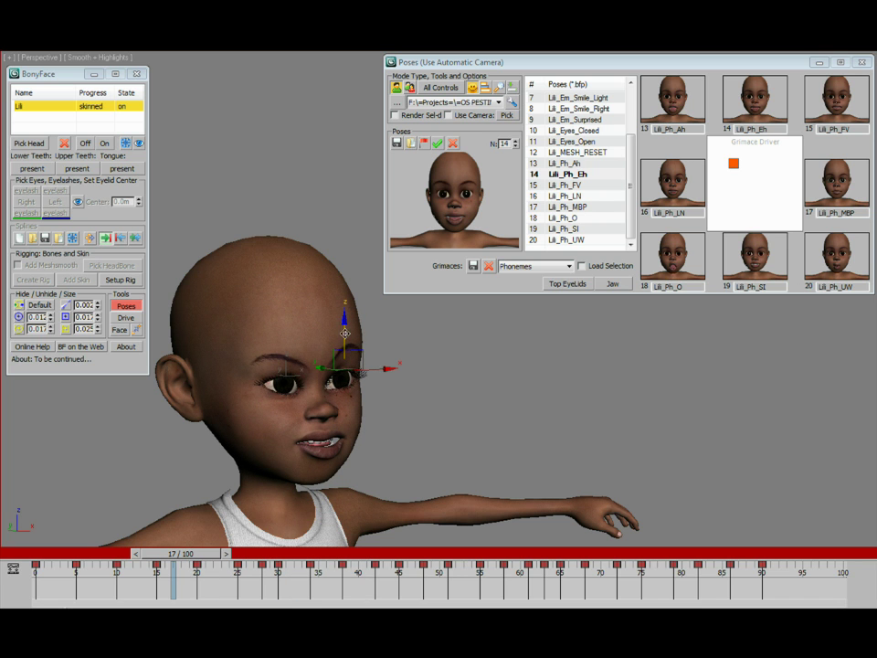
left_click_drag(155, 561, 198, 565)
left_click(366, 364)
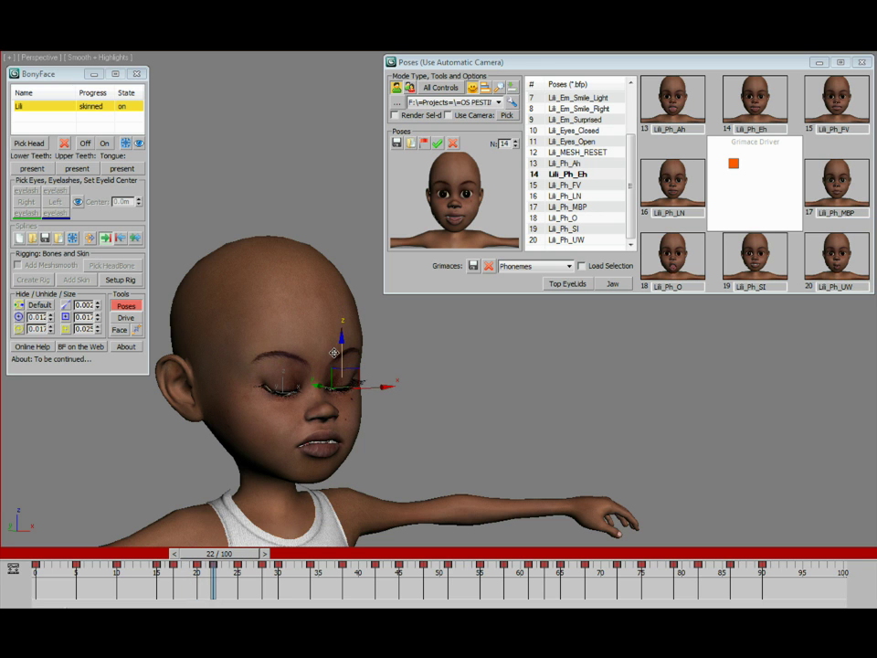
Step: Lower the top eyelid controls at frame 8 to key another blink and return to frame 0
left_click_drag(209, 559, 100, 559)
left_click(340, 370)
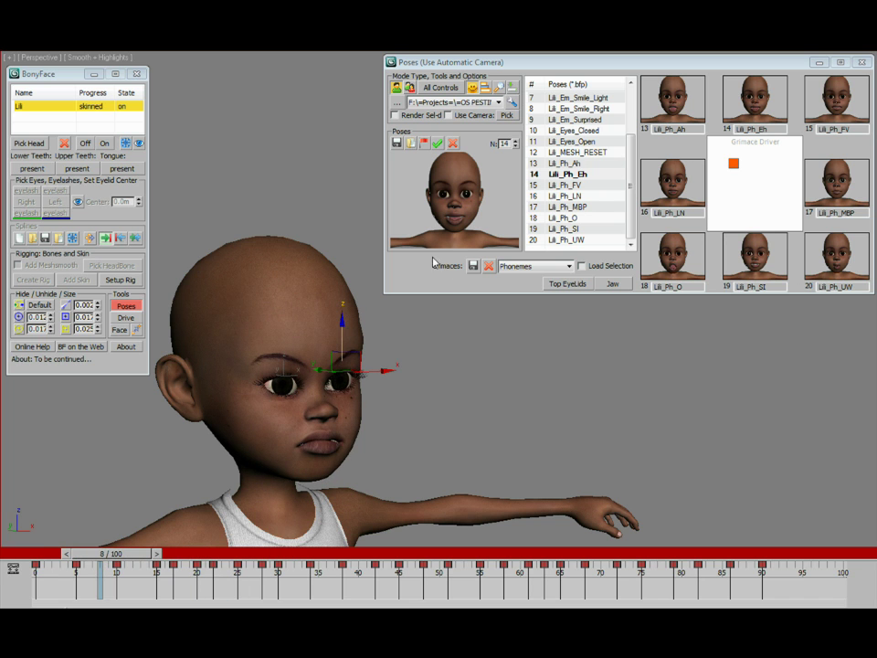
left_click_drag(340, 343, 339, 345)
left_click_drag(43, 553, 36, 578)
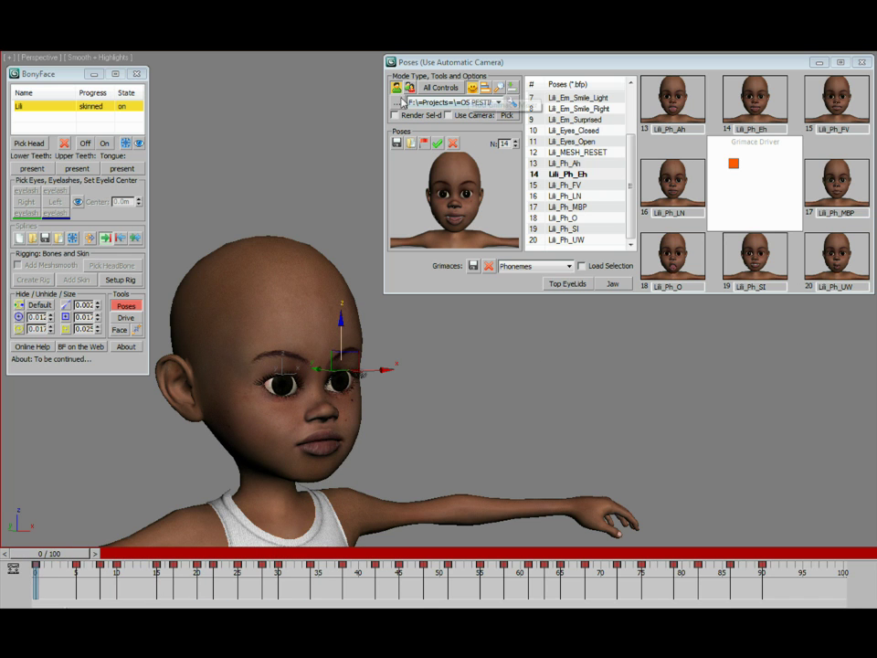
Step: Hide the Grimace Mixer in the Poses window and nudge the Poses and BonyFace windows slightly
left_click_drag(567, 68, 559, 75)
left_click(464, 96)
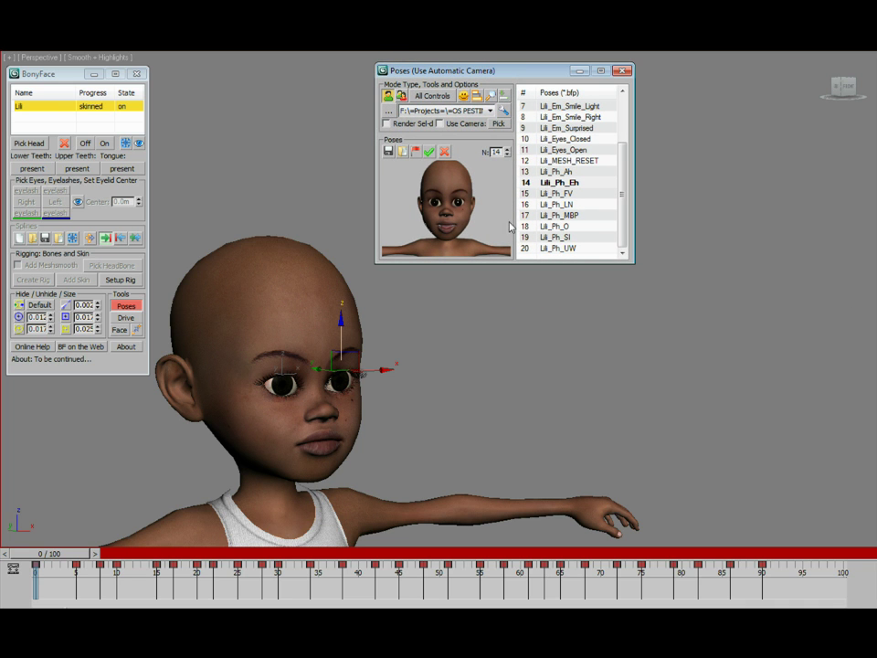
left_click_drag(61, 76, 62, 77)
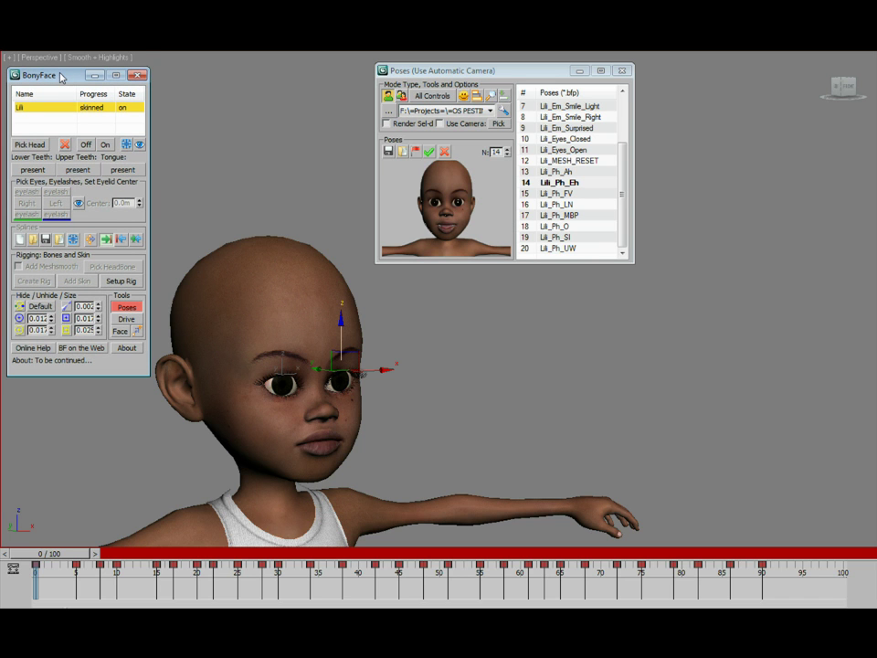